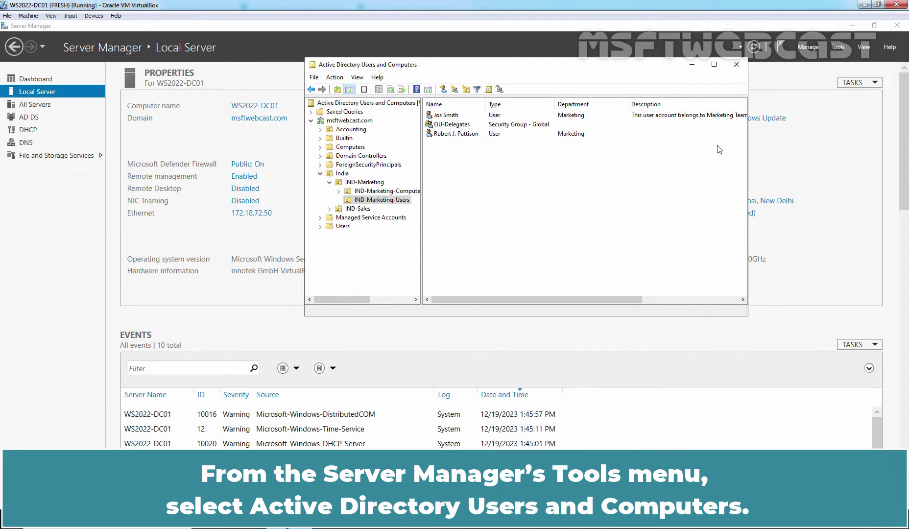
# Step: Launch Active Directory Users and Computers and start a new group in the IND-Marketing-Users OU
pyautogui.click(838, 49)
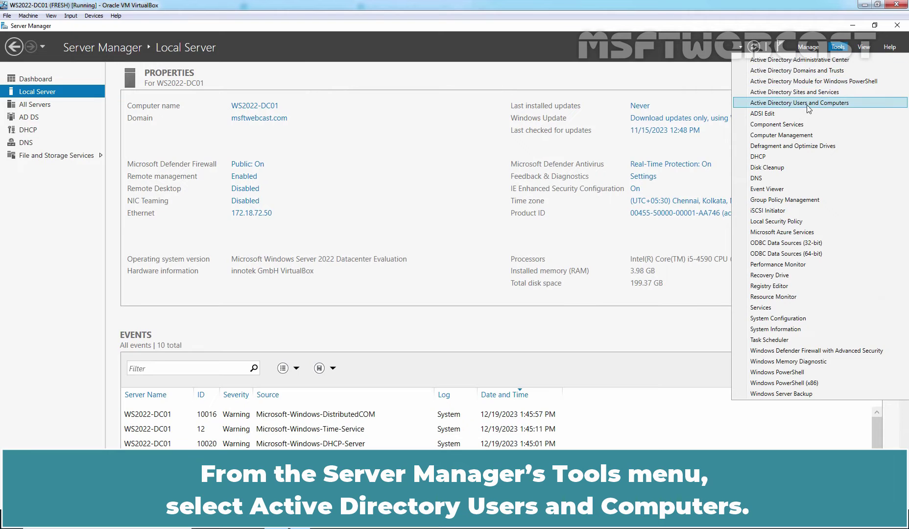
pyautogui.click(808, 104)
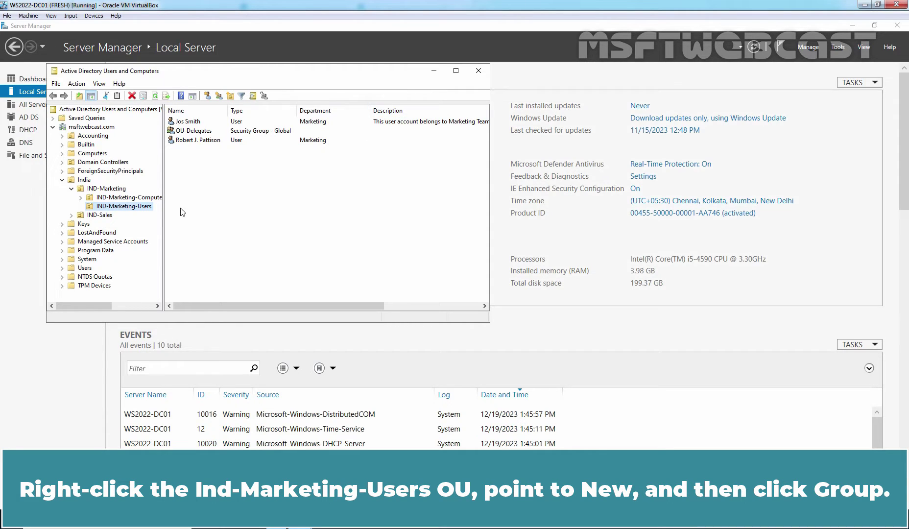
pyautogui.rightClick(137, 209)
pyautogui.moveTo(205, 248)
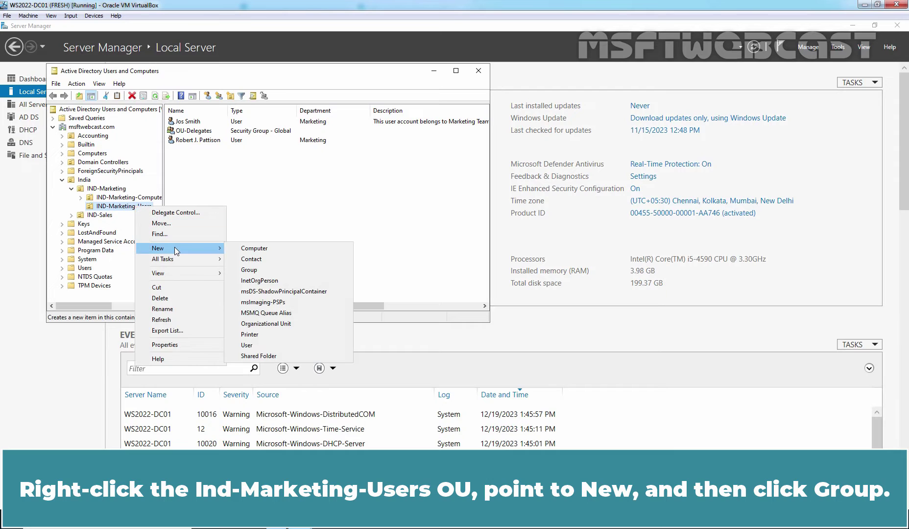
pyautogui.click(248, 270)
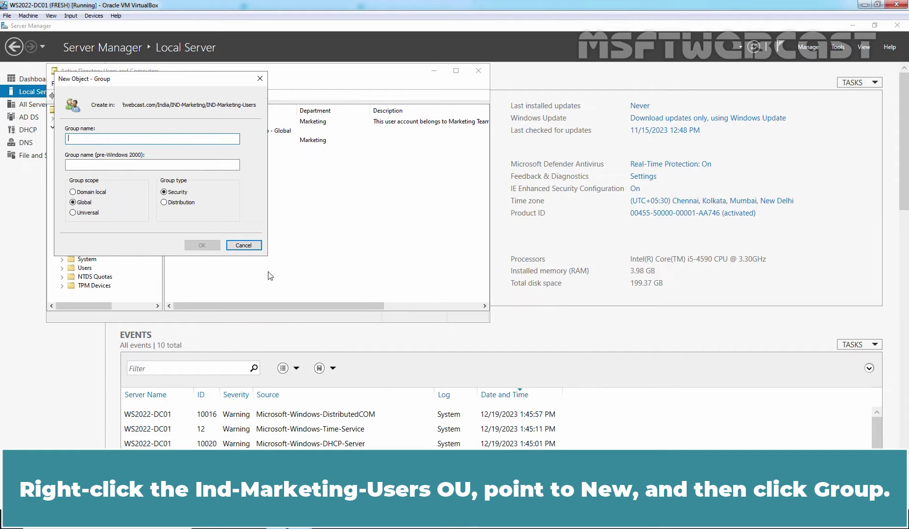
# Step: Create the global security group IN_MarketingUsers, then return to Server Manager
pyautogui.write('IN_M')
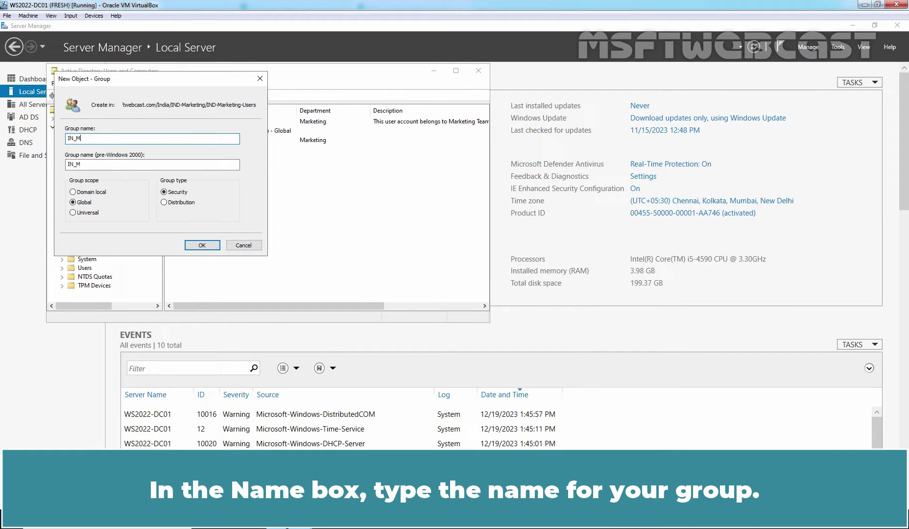
pyautogui.write('arketingUsers')
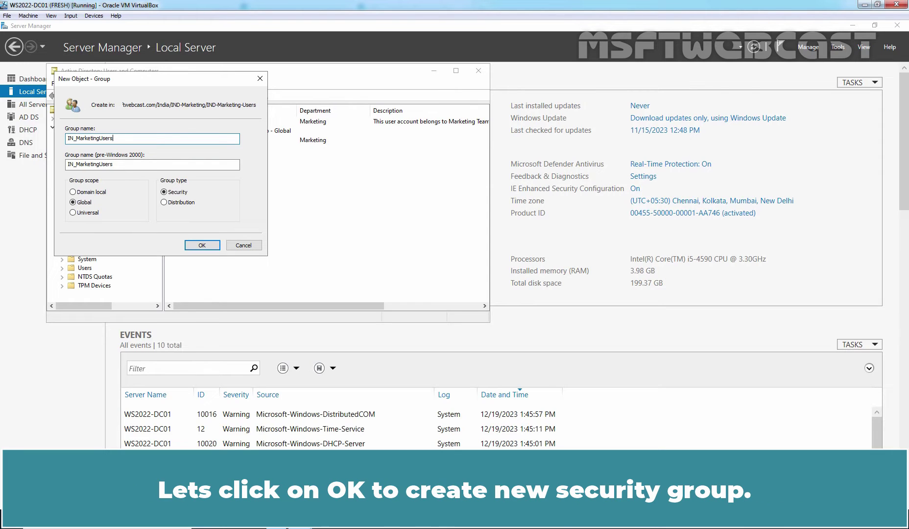
pyautogui.click(206, 245)
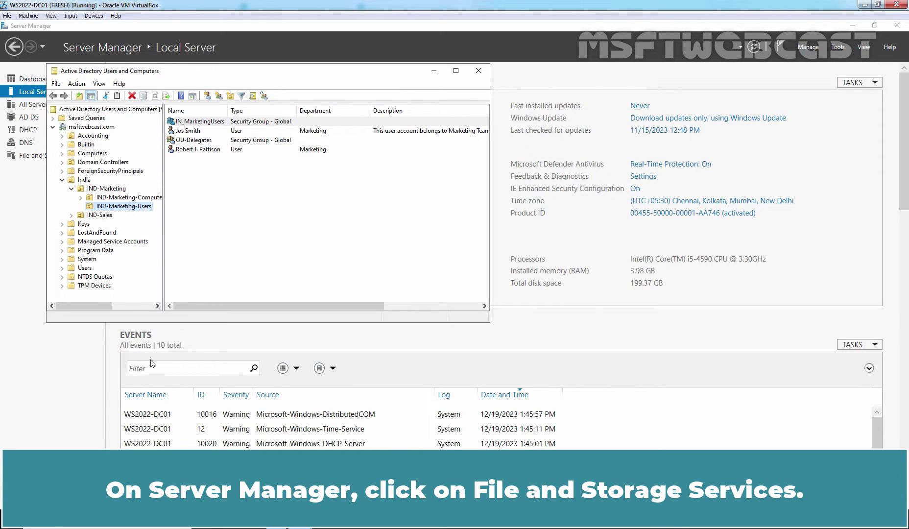
pyautogui.click(62, 374)
# Step: Start the New Share Wizard from File and Storage Services > Shares
pyautogui.click(57, 155)
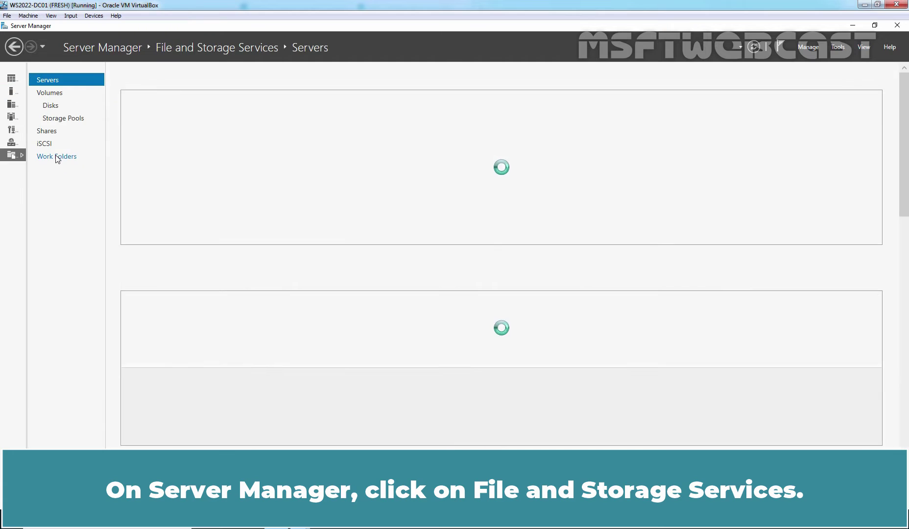
pyautogui.click(47, 130)
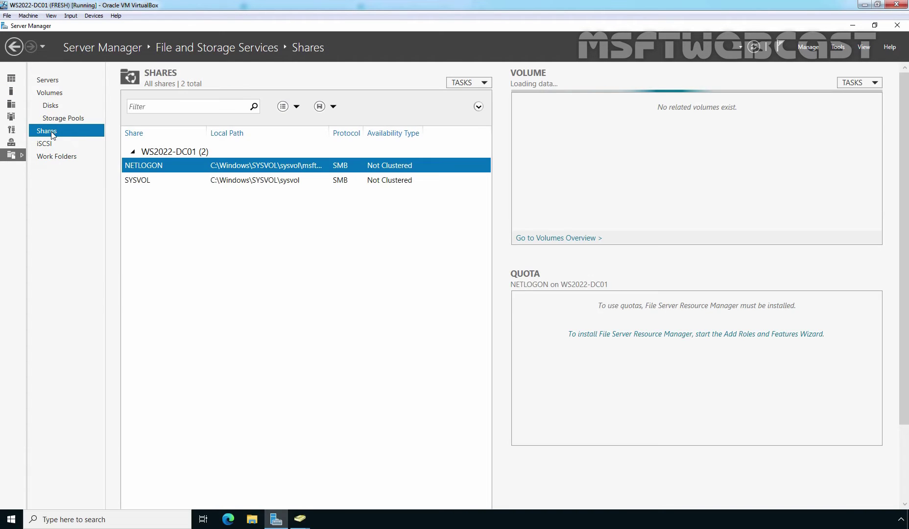
pyautogui.click(484, 82)
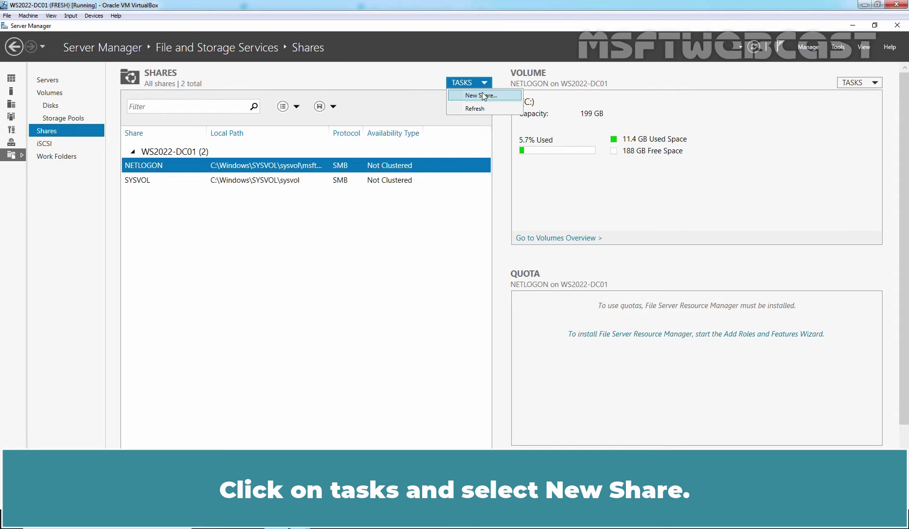
pyautogui.click(477, 97)
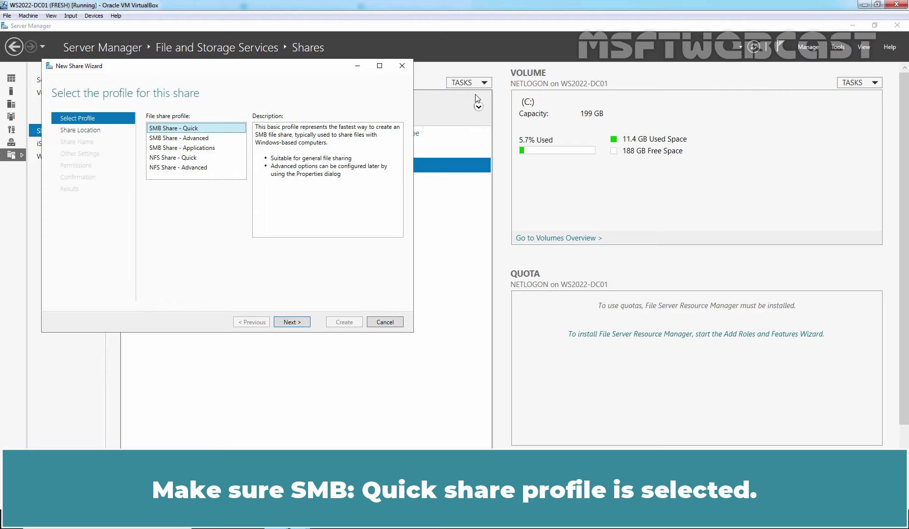
# Step: Use the SMB Share - Quick profile with the custom path C:\Marketing_Data
pyautogui.click(291, 323)
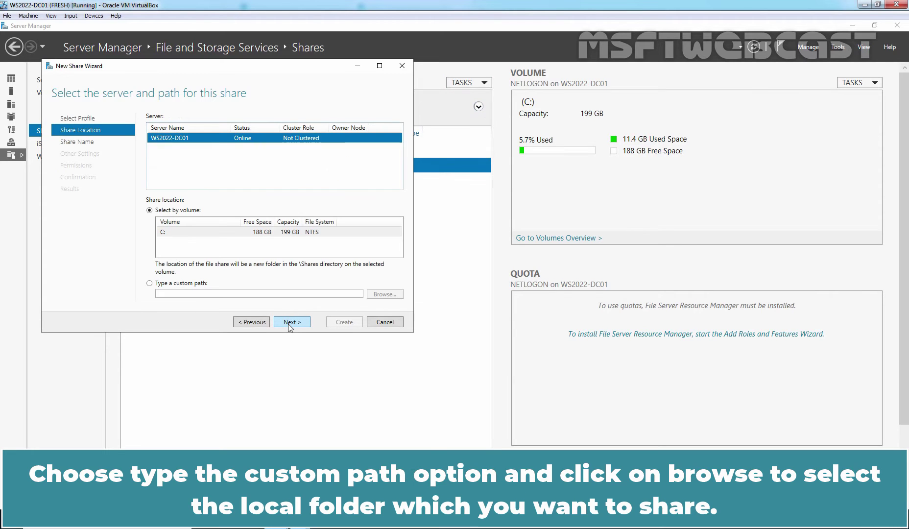
pyautogui.click(149, 283)
pyautogui.click(386, 295)
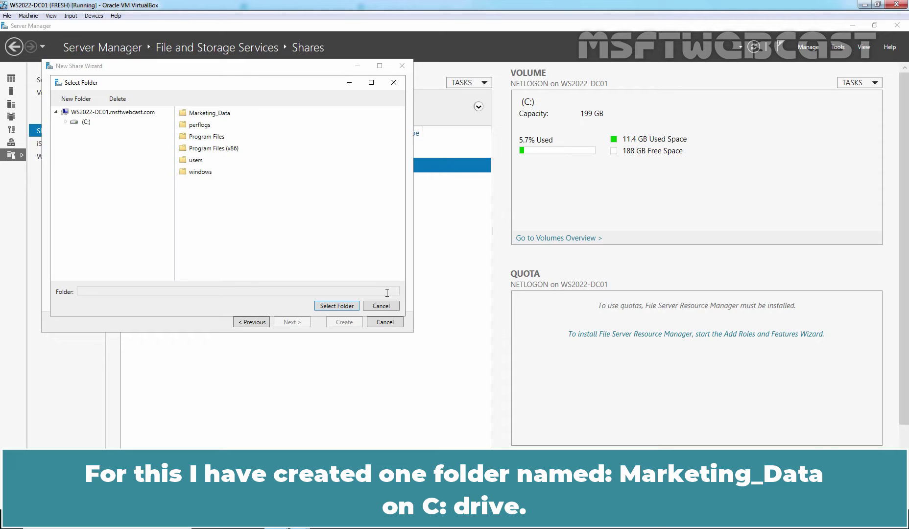
pyautogui.click(208, 114)
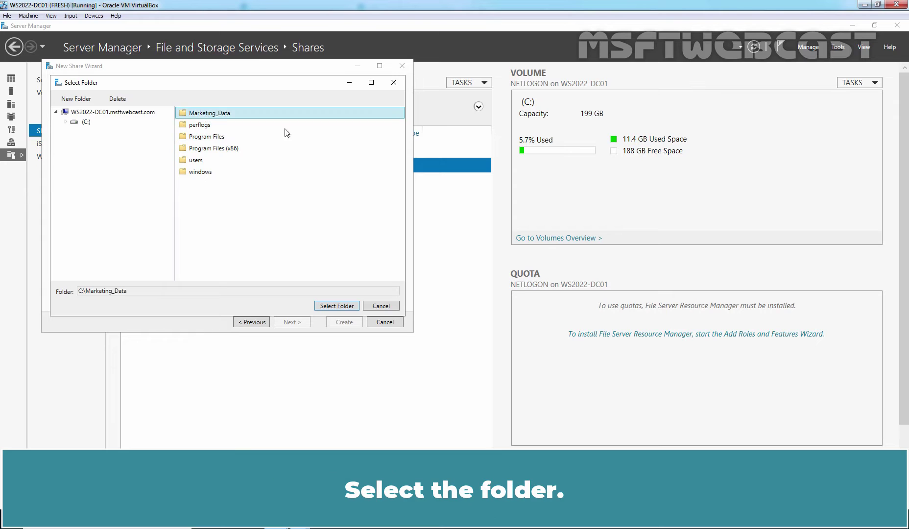
pyautogui.click(337, 306)
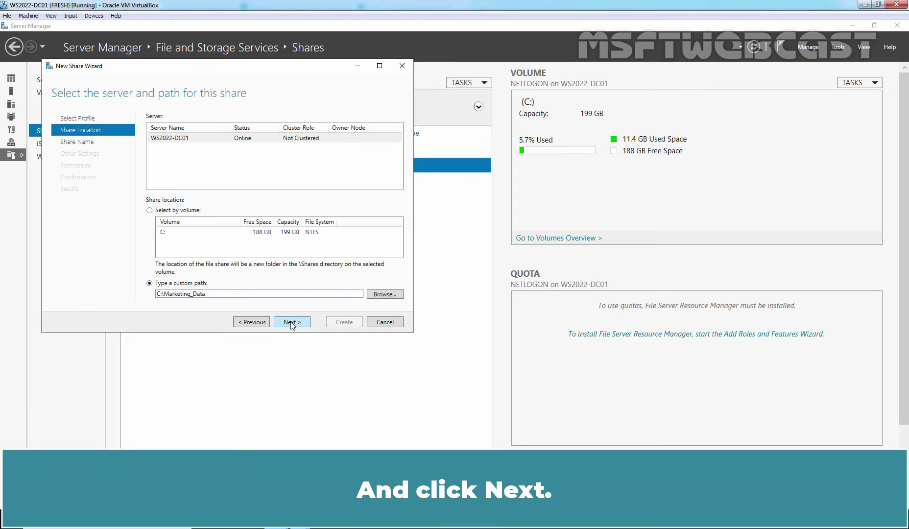
# Step: Keep the Marketing_Data share name and default settings, then customize the folder's permissions
pyautogui.click(292, 321)
pyautogui.click(292, 322)
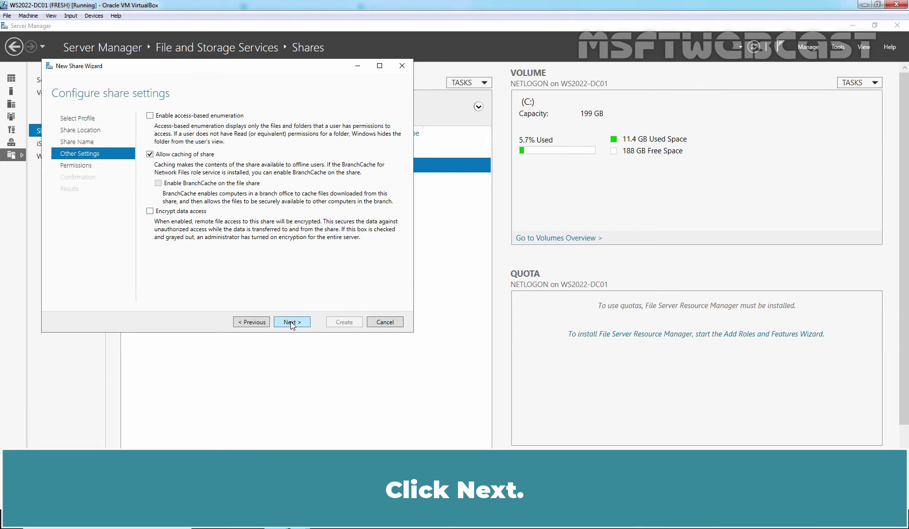
pyautogui.click(291, 321)
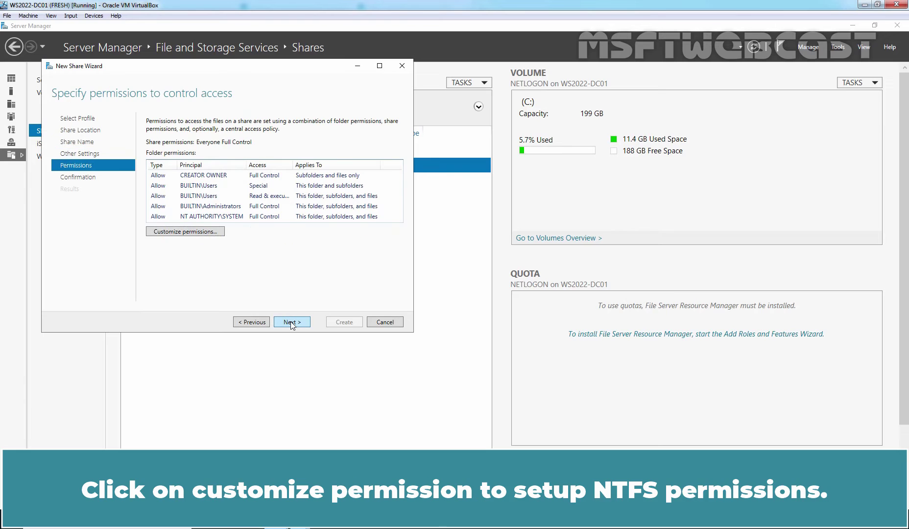
pyautogui.click(177, 232)
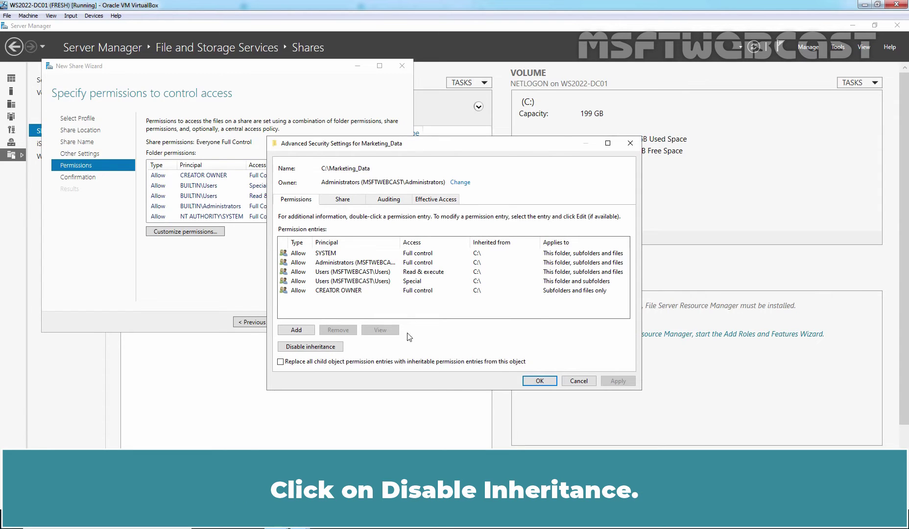
# Step: Disable inheritance on Marketing_Data, converting to explicit entries, and remove both Users entries
pyautogui.click(308, 347)
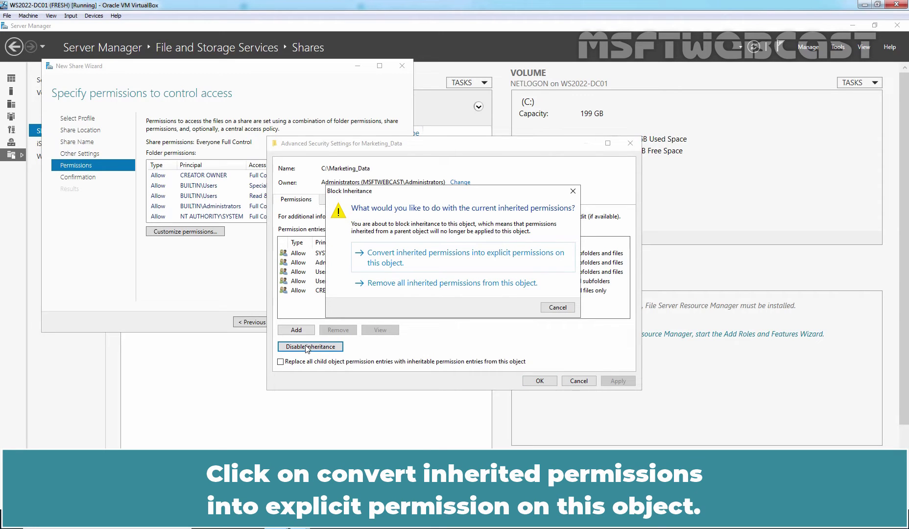
pyautogui.click(428, 260)
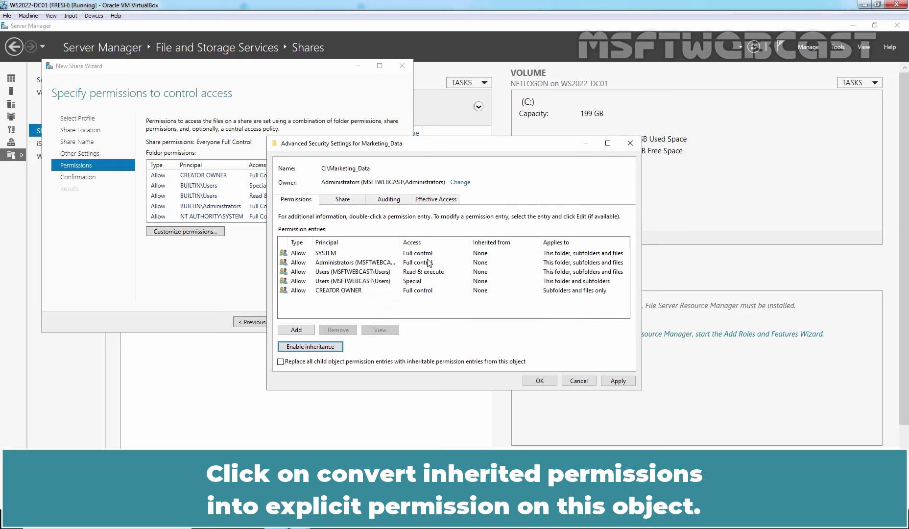
pyautogui.click(334, 272)
pyautogui.click(339, 330)
pyautogui.click(343, 272)
pyautogui.click(337, 330)
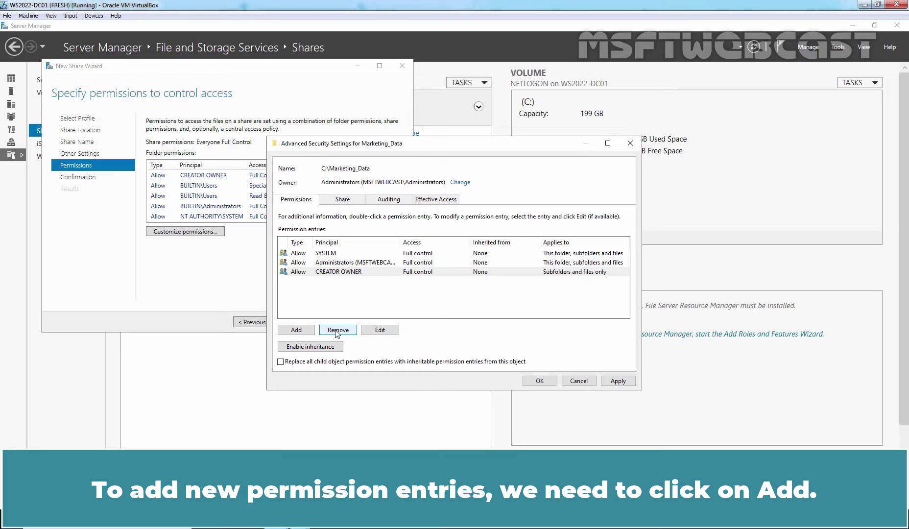
pyautogui.click(297, 331)
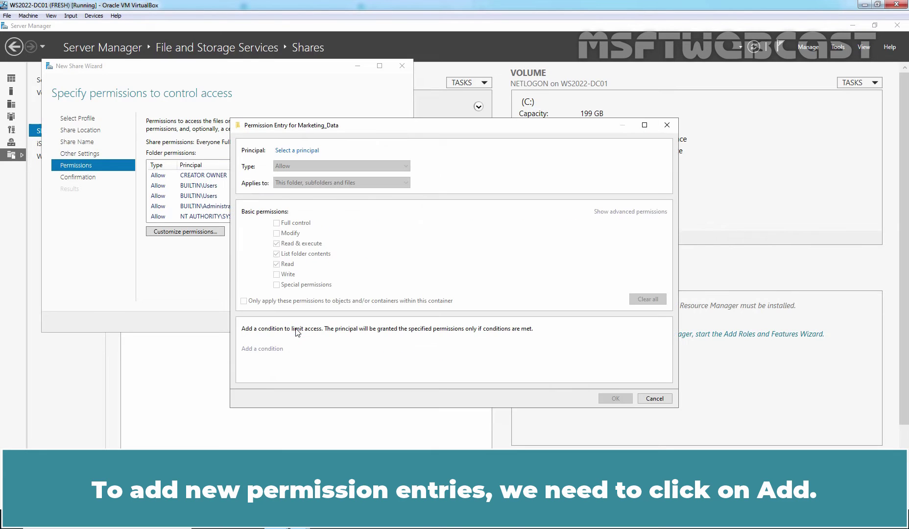
# Step: Add an Allow entry giving IN_MarketingUsers Modify on this folder, subfolders and files
pyautogui.click(302, 152)
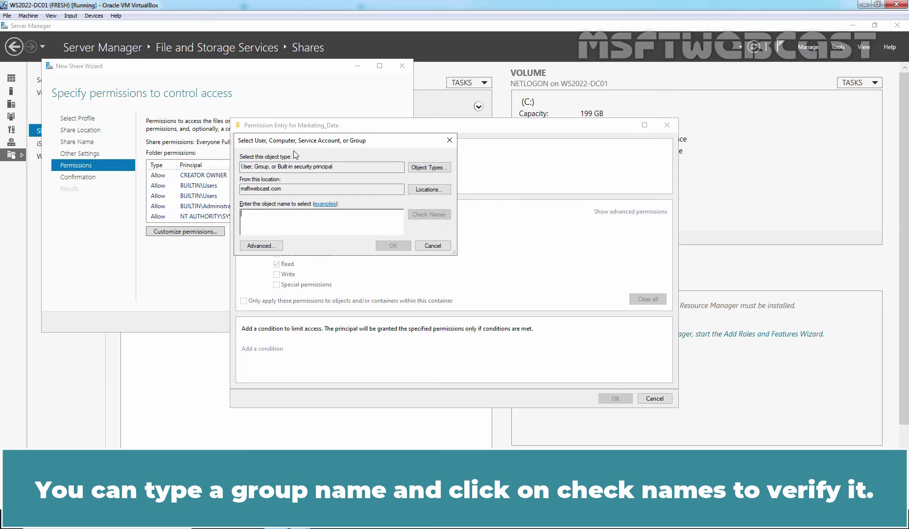
pyautogui.click(261, 246)
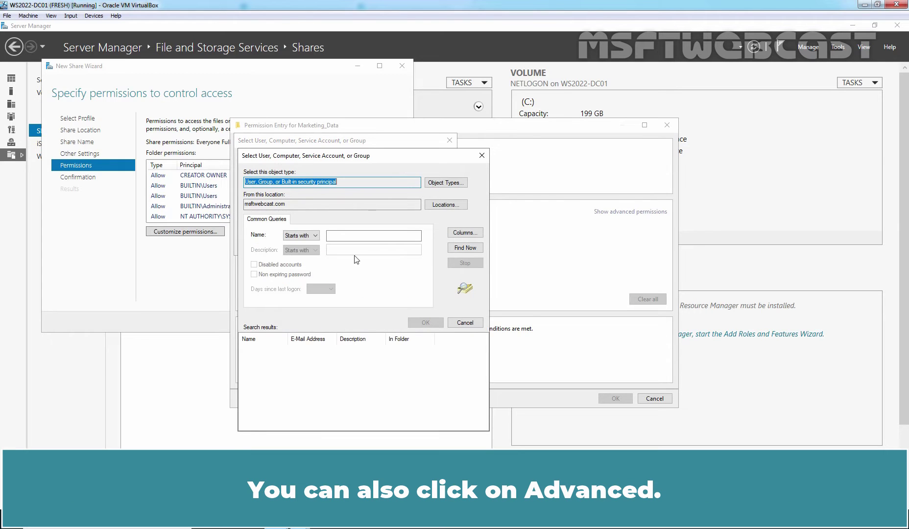
pyautogui.click(464, 247)
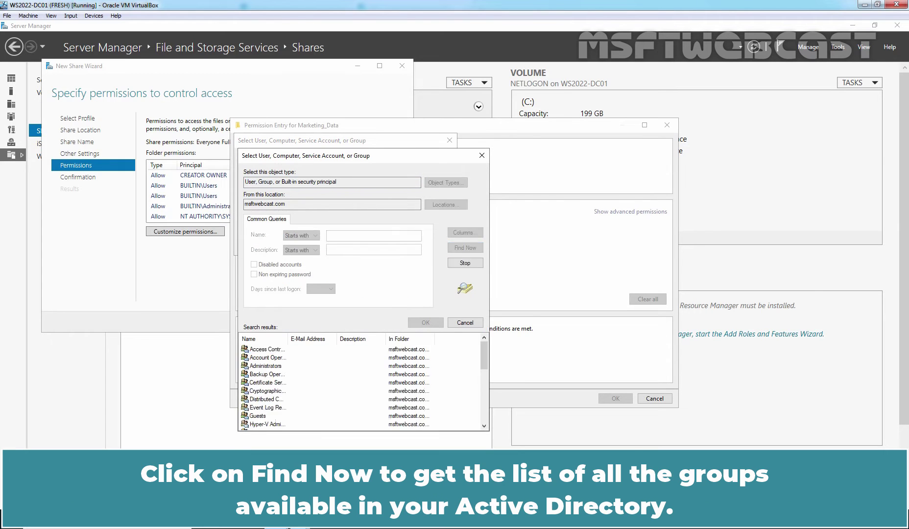
pyautogui.doubleClick(288, 338)
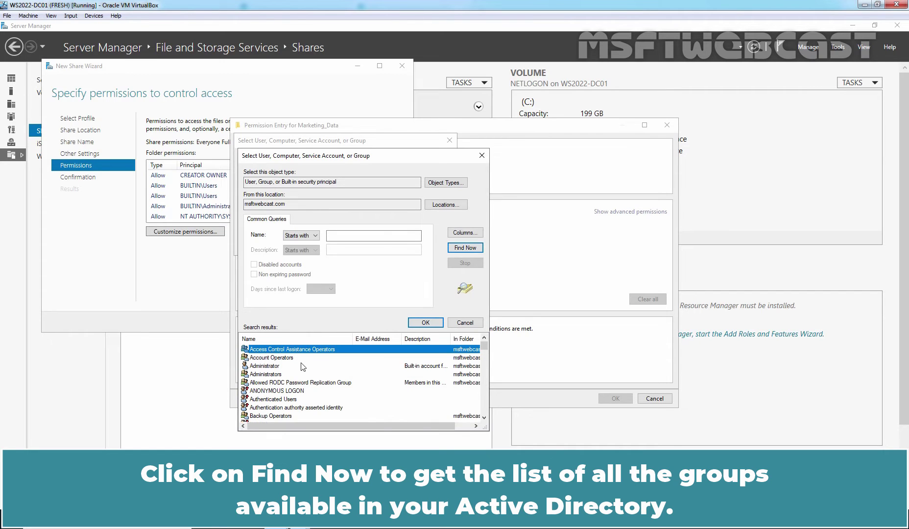
pyautogui.scroll(-10, 302, 366)
pyautogui.scroll(-3, 302, 366)
pyautogui.click(247, 350)
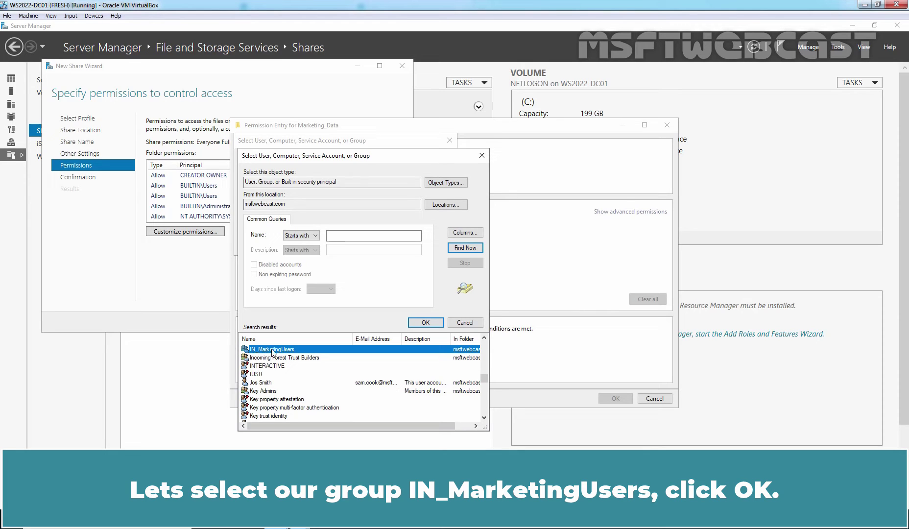
pyautogui.click(423, 322)
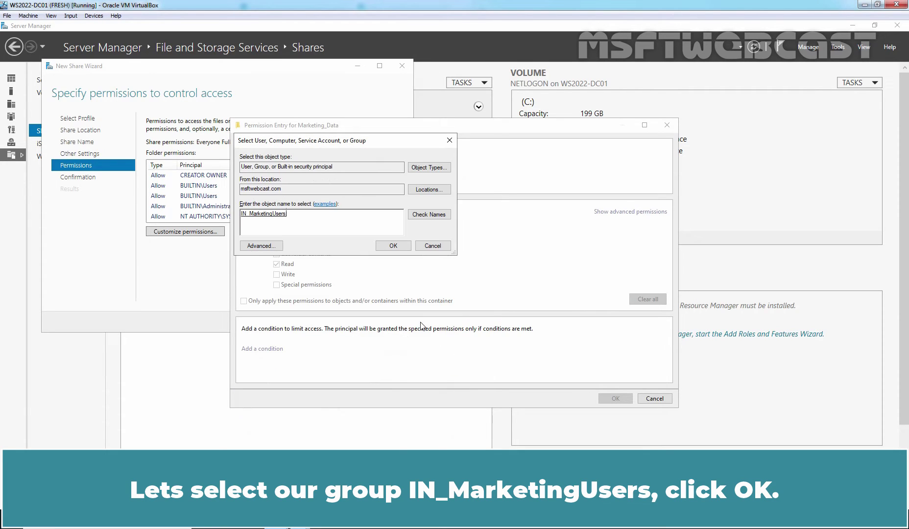
pyautogui.click(393, 245)
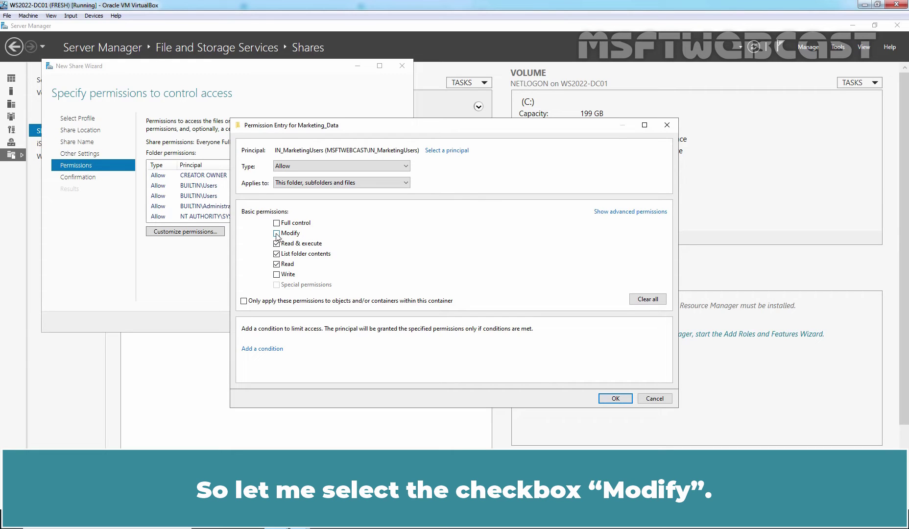
pyautogui.click(615, 399)
pyautogui.click(618, 381)
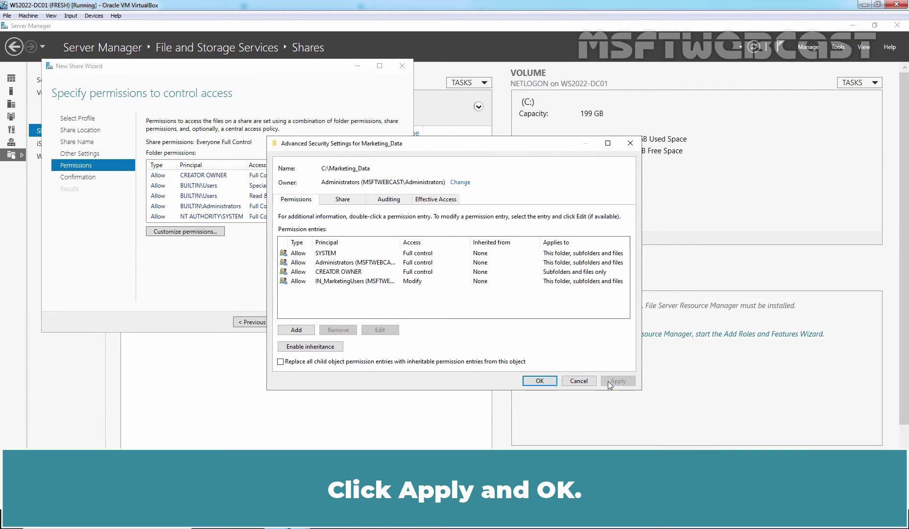
# Step: Confirm the permissions and finish the wizard to create the Marketing_Data share
pyautogui.click(539, 381)
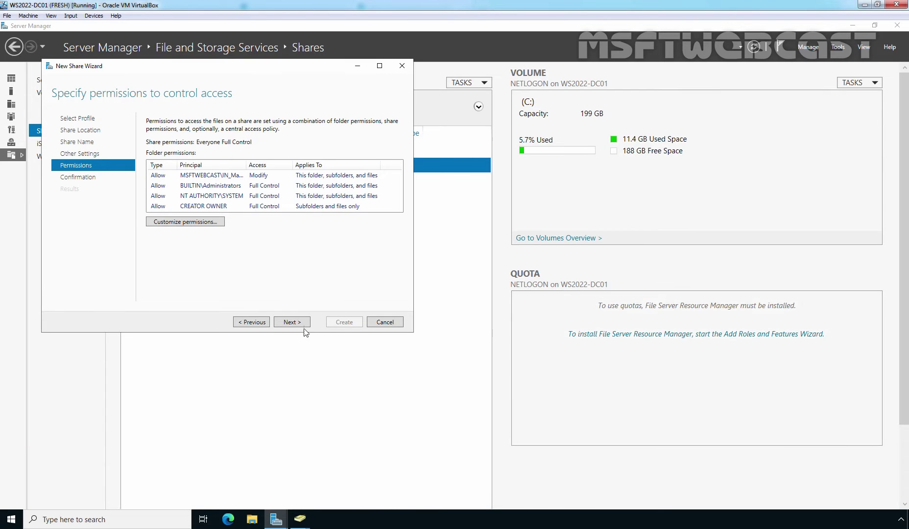
pyautogui.click(289, 321)
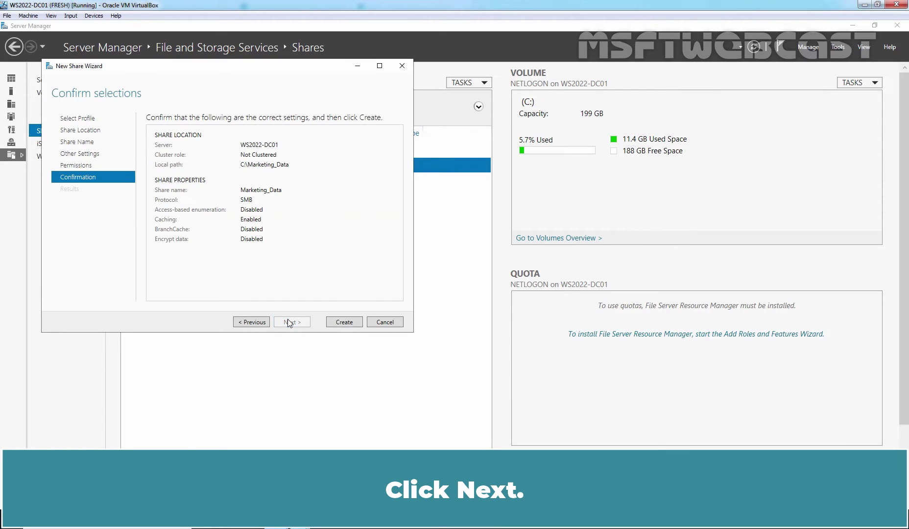
pyautogui.click(344, 322)
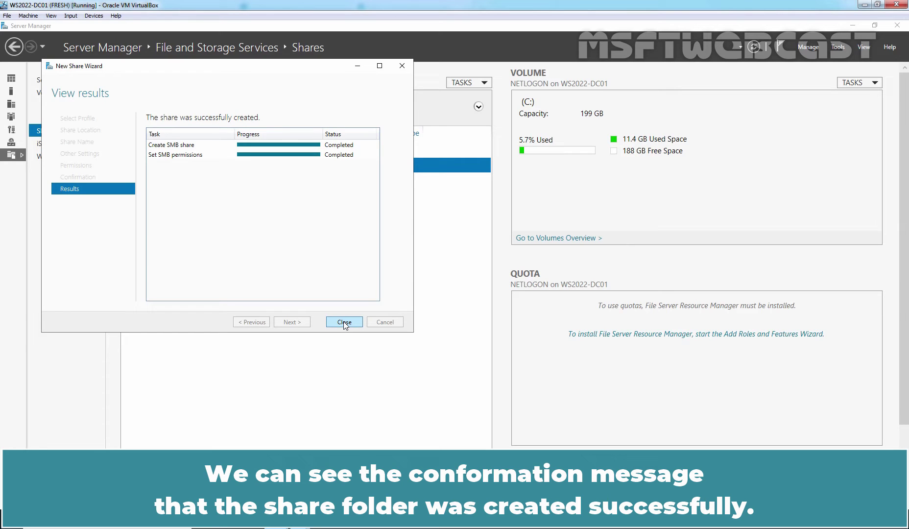
pyautogui.click(345, 322)
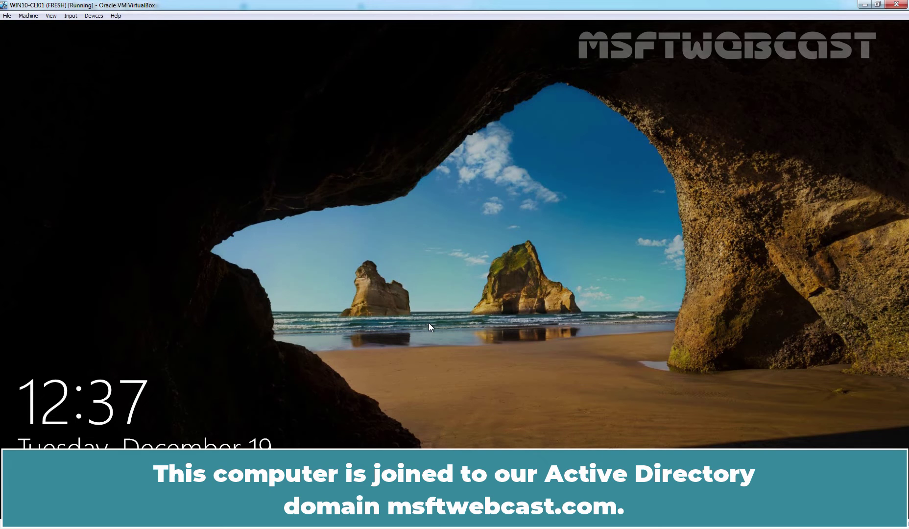
# Step: Sign in to the Windows 10 client with the domain user's password
pyautogui.click(427, 322)
pyautogui.write('********')
pyautogui.press('Return')
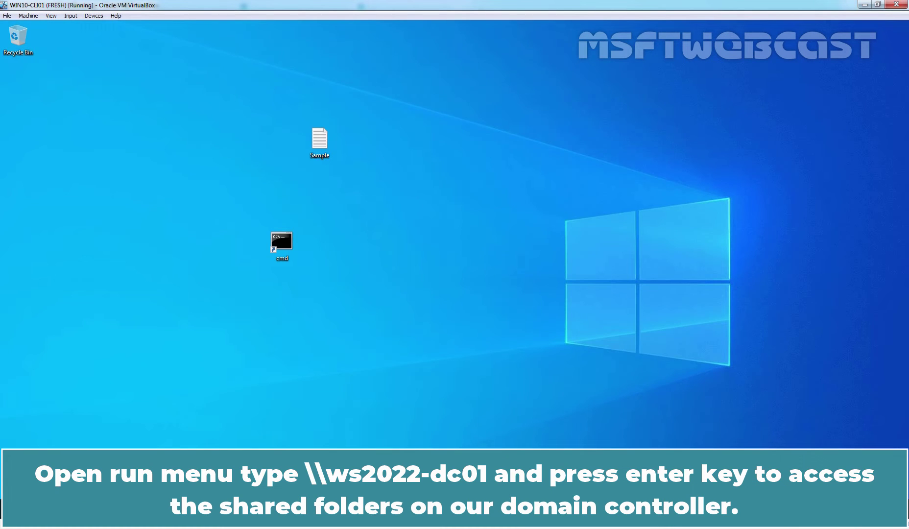
# Step: Browse to \\ws2022-dc01 from the Run prompt to list its shares
pyautogui.press('super+r')
pyautogui.write('\\\\')
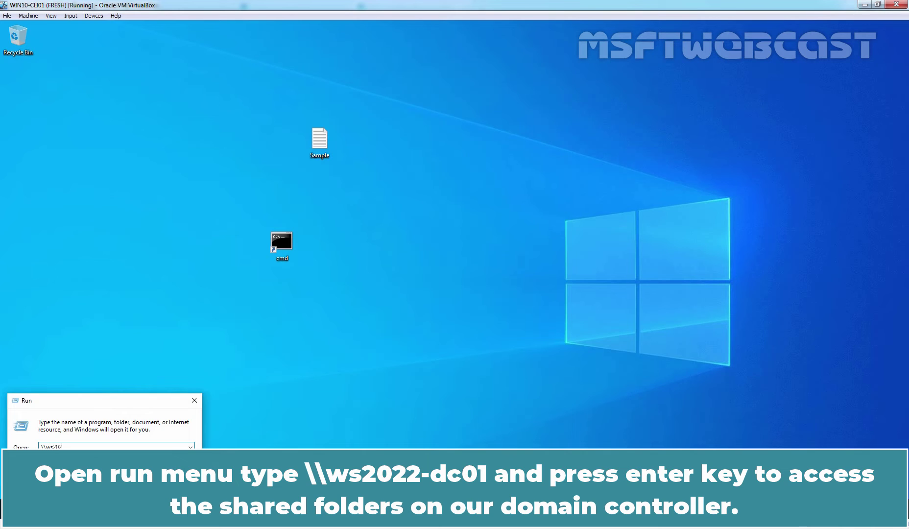
pyautogui.write('ws2022-dc01')
pyautogui.press('Return')
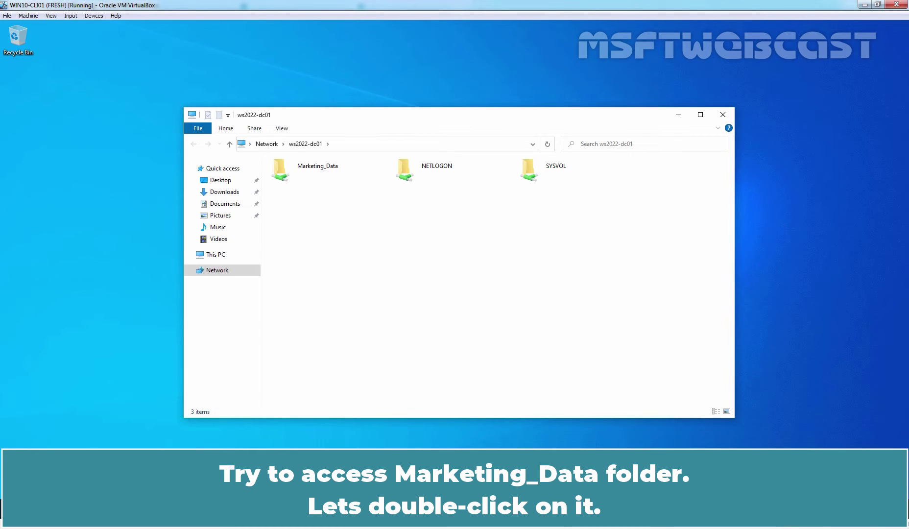
# Step: Try opening the Marketing_Data share from the client, which is denied
pyautogui.doubleClick(305, 166)
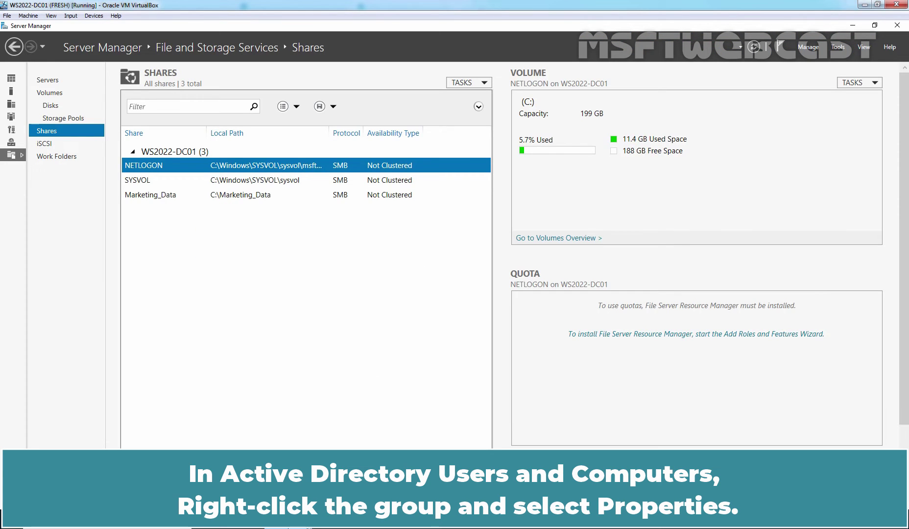
# Step: Add the marketing domain user to IN_MarketingUsers' member list and apply the change
pyautogui.click(352, 442)
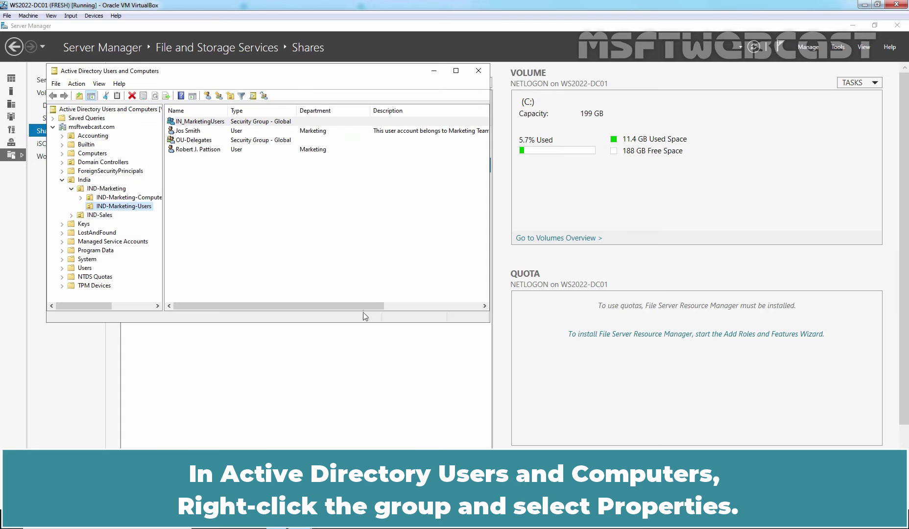
pyautogui.rightClick(196, 121)
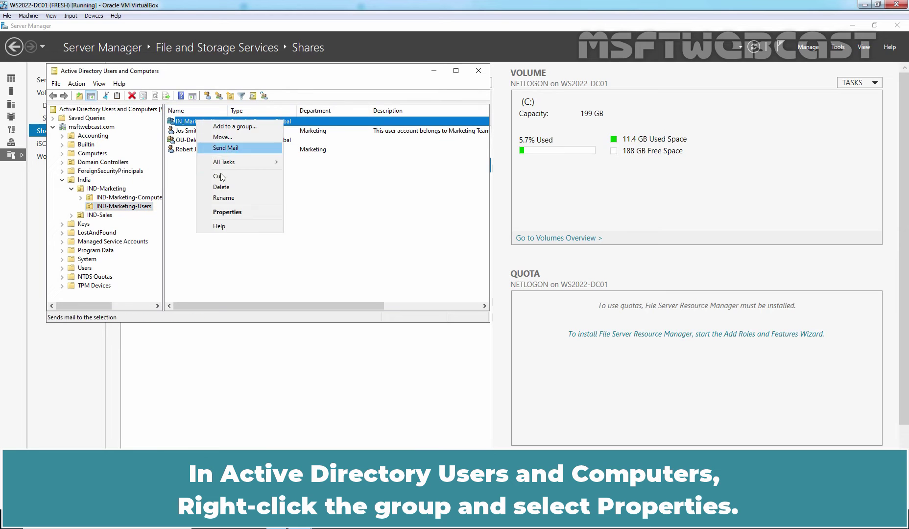
pyautogui.click(232, 212)
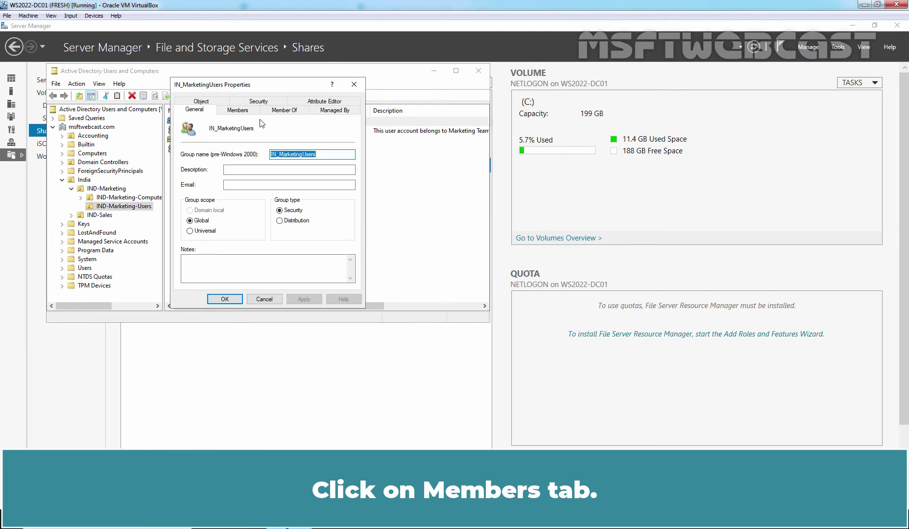
pyautogui.click(245, 112)
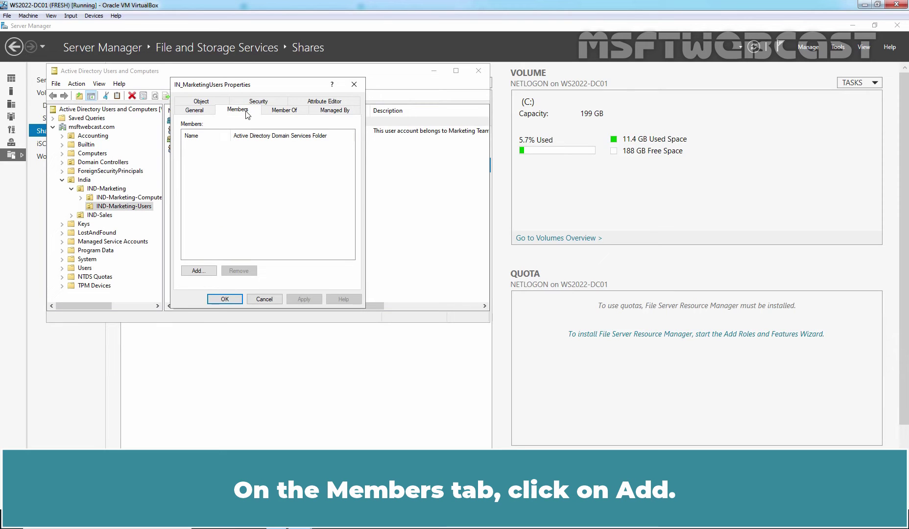
pyautogui.write('jos')
pyautogui.click(370, 175)
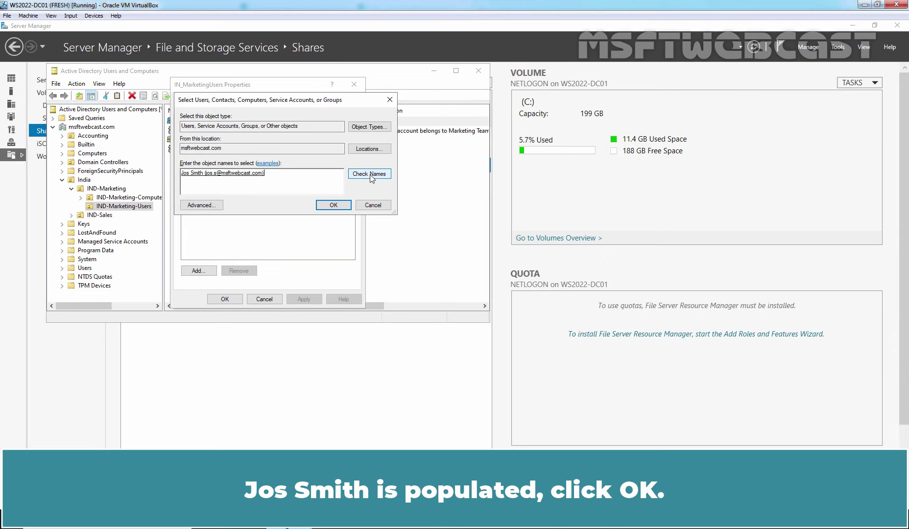
pyautogui.click(334, 205)
pyautogui.click(305, 299)
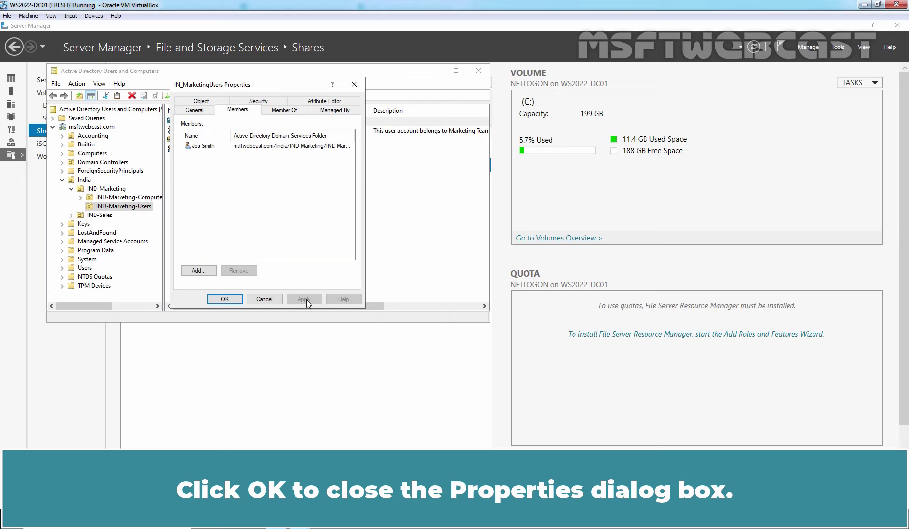
pyautogui.click(229, 298)
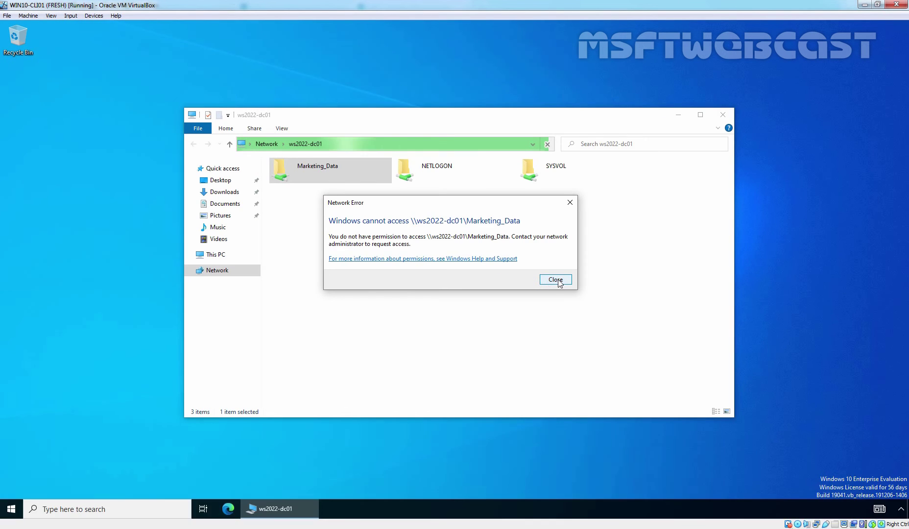
pyautogui.click(555, 279)
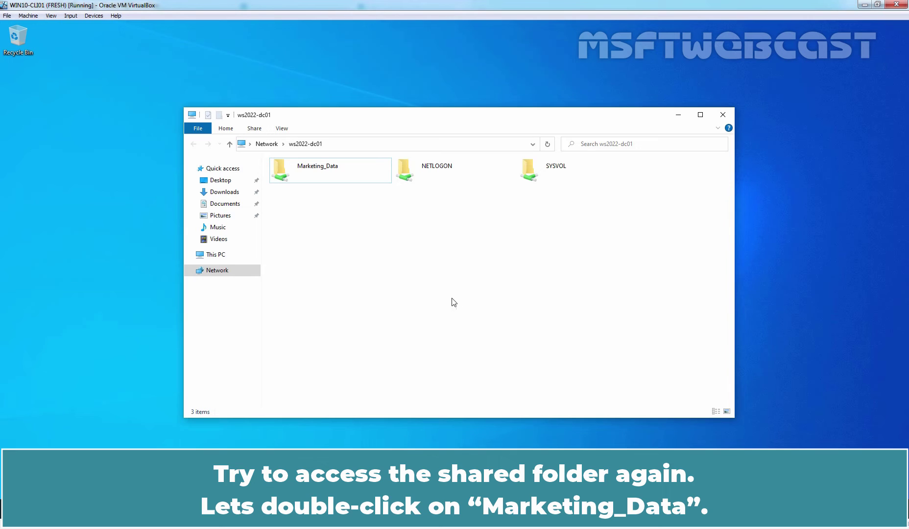
pyautogui.doubleClick(319, 167)
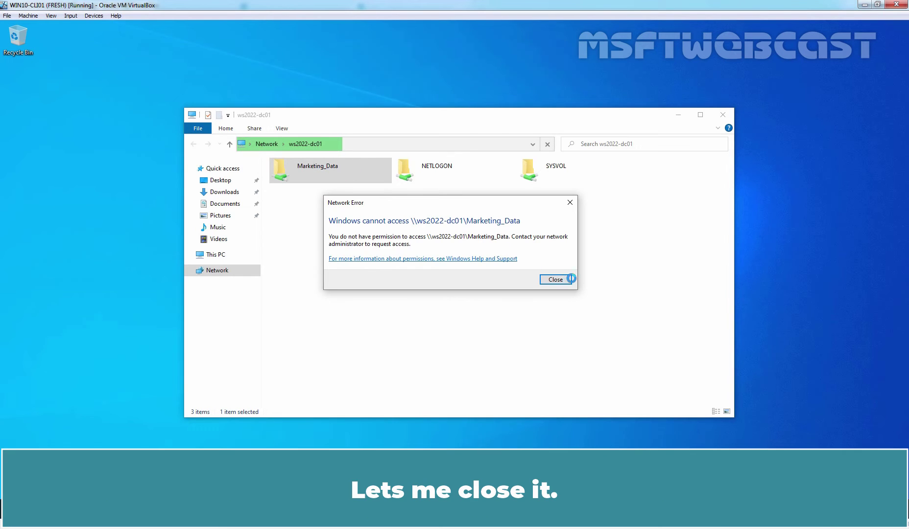
pyautogui.click(556, 280)
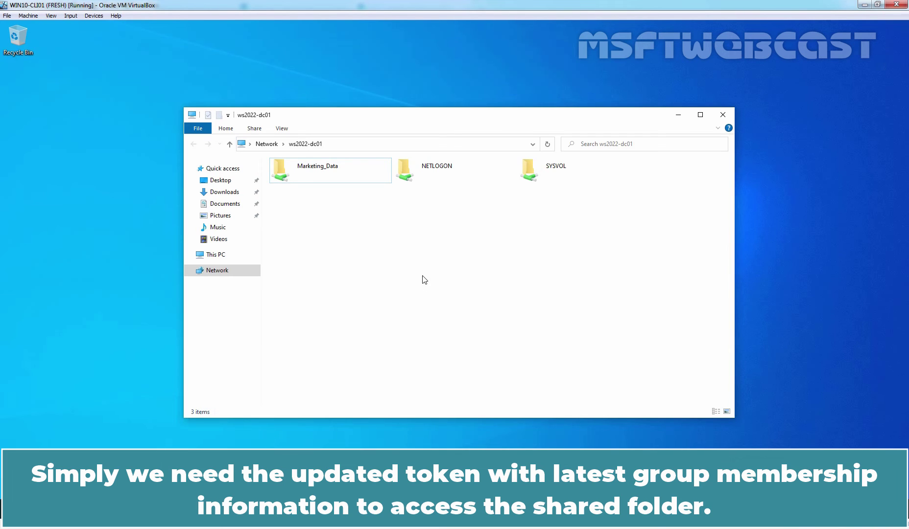
# Step: Close Explorer, sign out of the Windows 10 client with logoff, and sign back in with the account password
pyautogui.click(722, 114)
pyautogui.press('super+r')
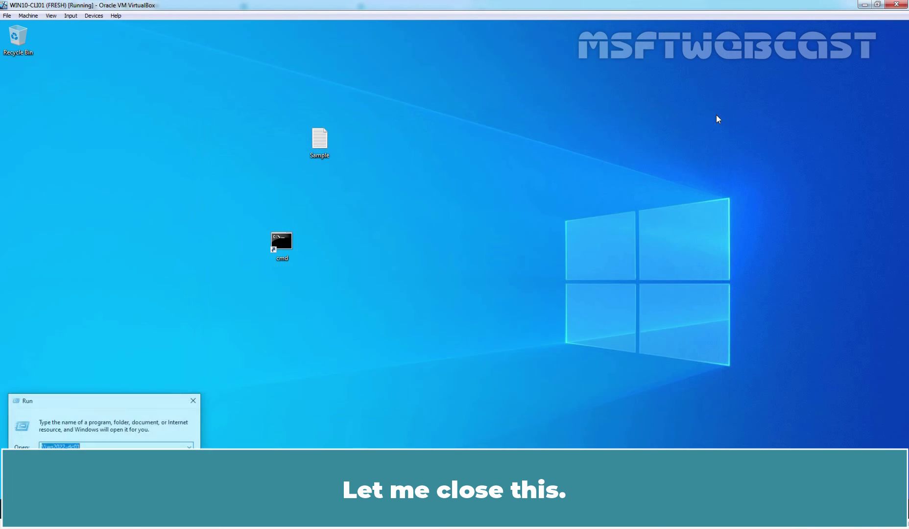
pyautogui.write('logoff')
pyautogui.press('Return')
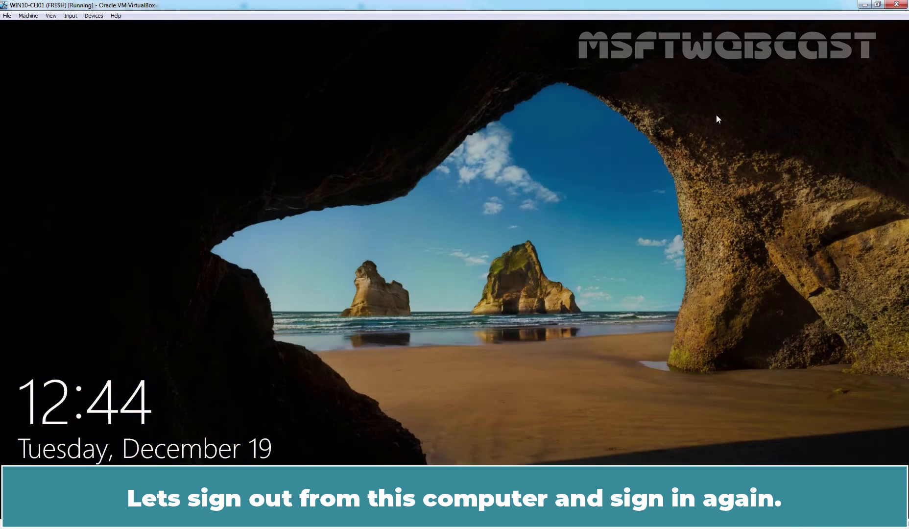
pyautogui.press('Return')
pyautogui.write('Pa$$w0rd')
pyautogui.press('Return')
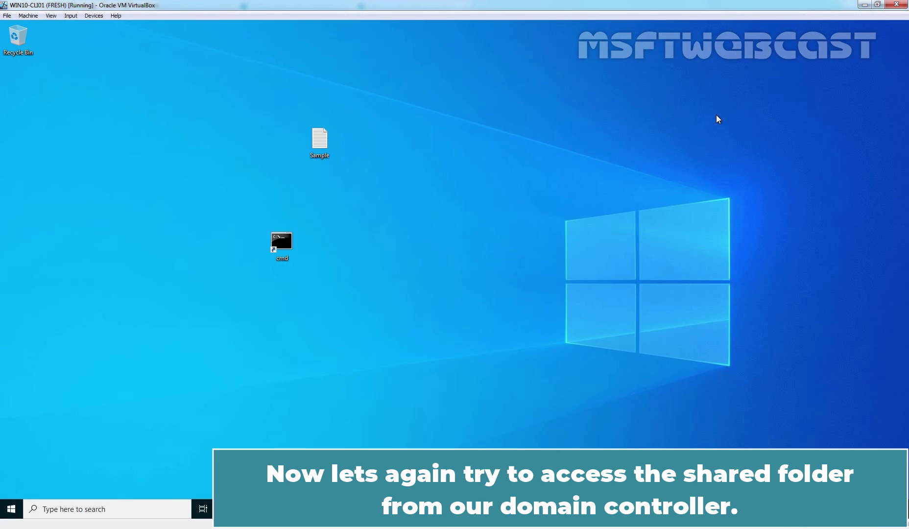
# Step: Open the network shares on \\ws2022-dc01 from the Run prompt
pyautogui.press('super+r')
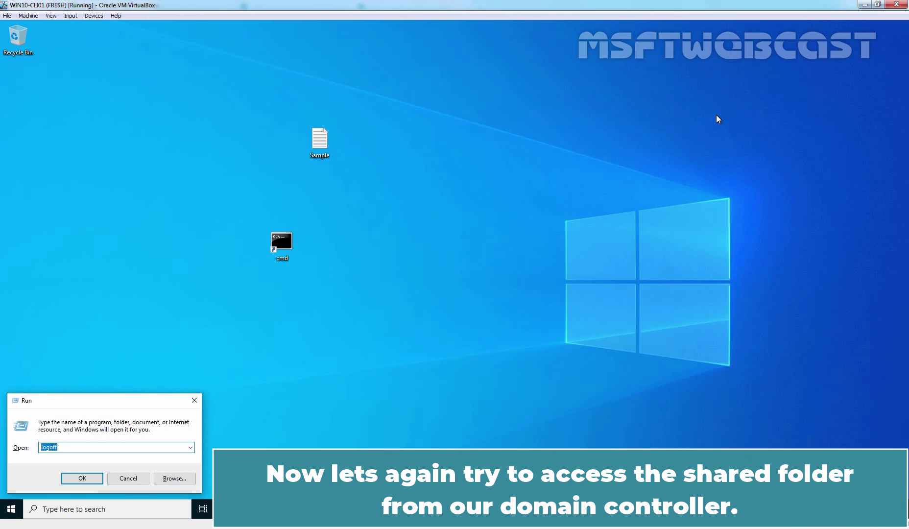
pyautogui.write('\\\\ws2022-dc01')
pyautogui.press('Return')
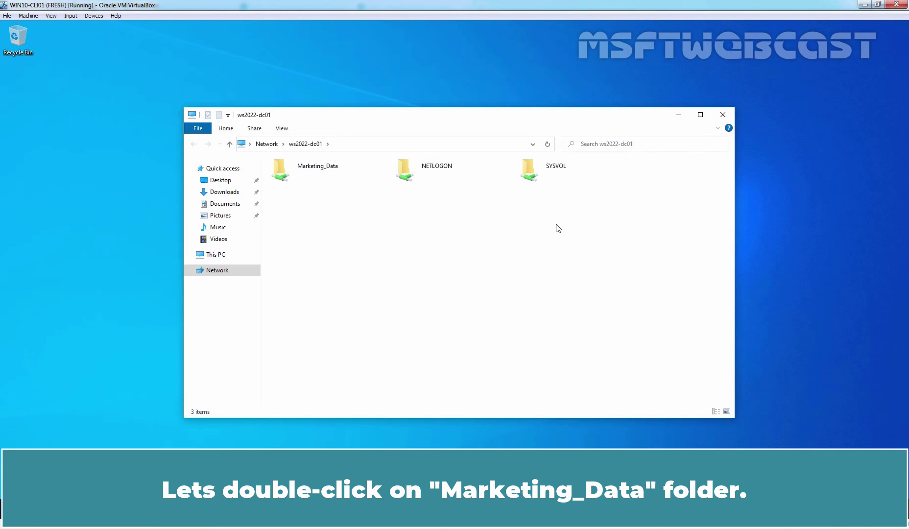
# Step: Create a folder named 'Jos' in the Marketing_Data share, then select the other marketing user in Active Directory
pyautogui.doubleClick(320, 172)
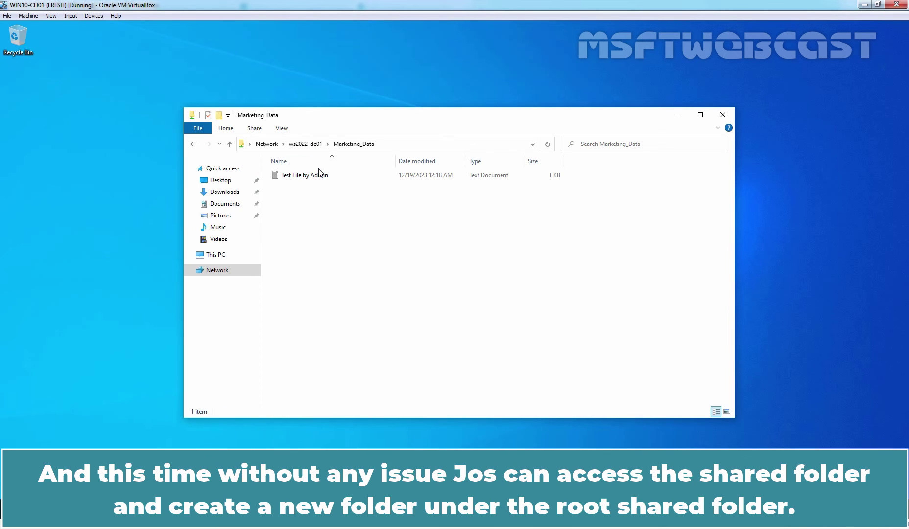
pyautogui.rightClick(349, 231)
pyautogui.moveTo(437, 323)
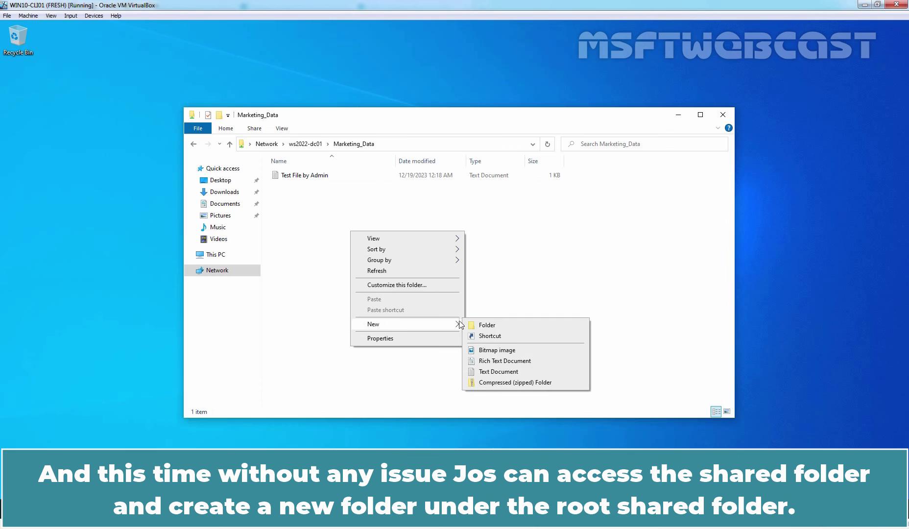
pyautogui.click(491, 325)
pyautogui.write('Jos')
pyautogui.press('Return')
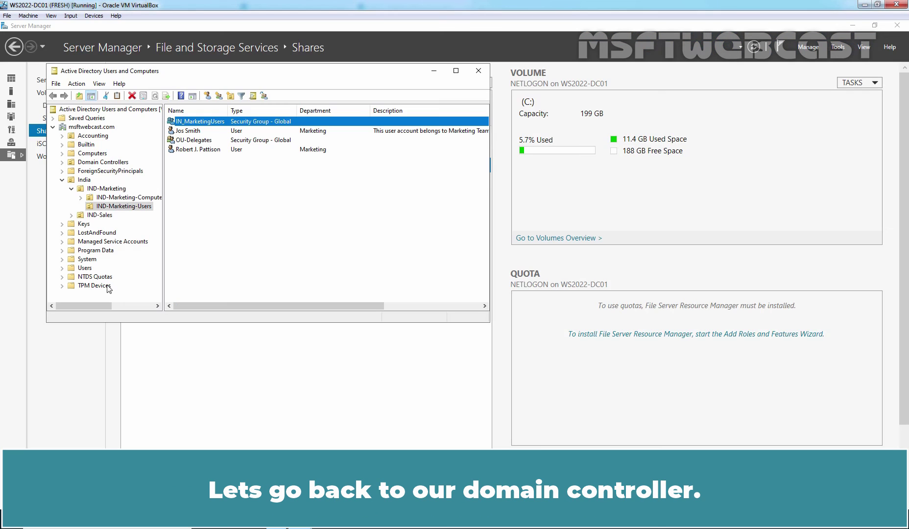
pyautogui.click(310, 276)
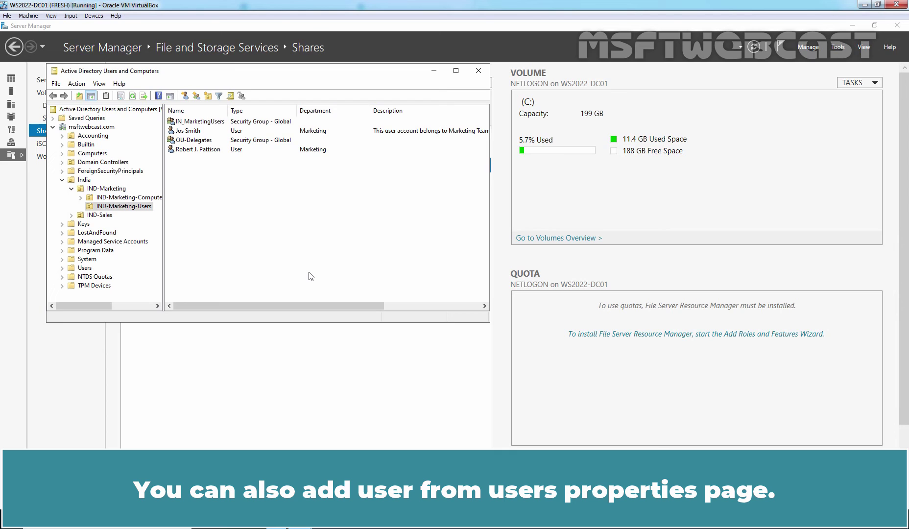
pyautogui.click(197, 150)
# Step: Add the second marketing user to the IN_MarketingUsers group through Member Of and apply it
pyautogui.rightClick(198, 153)
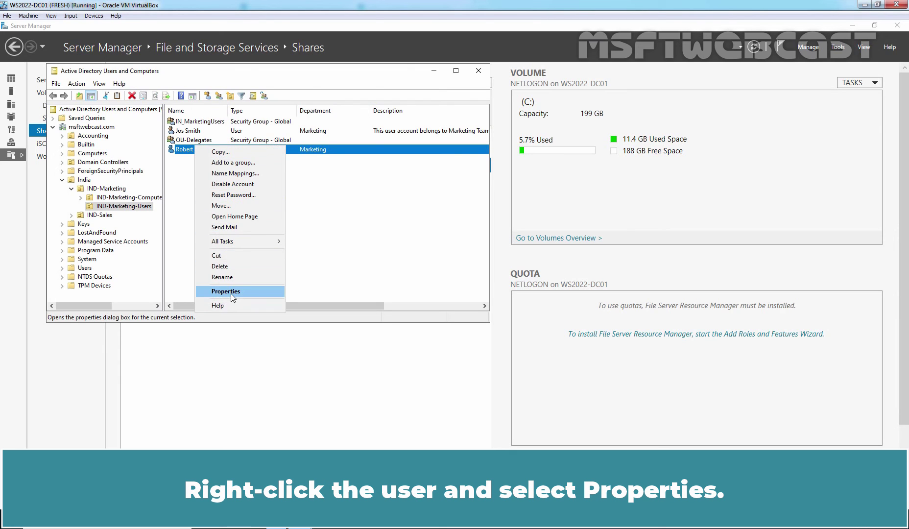
pyautogui.click(231, 294)
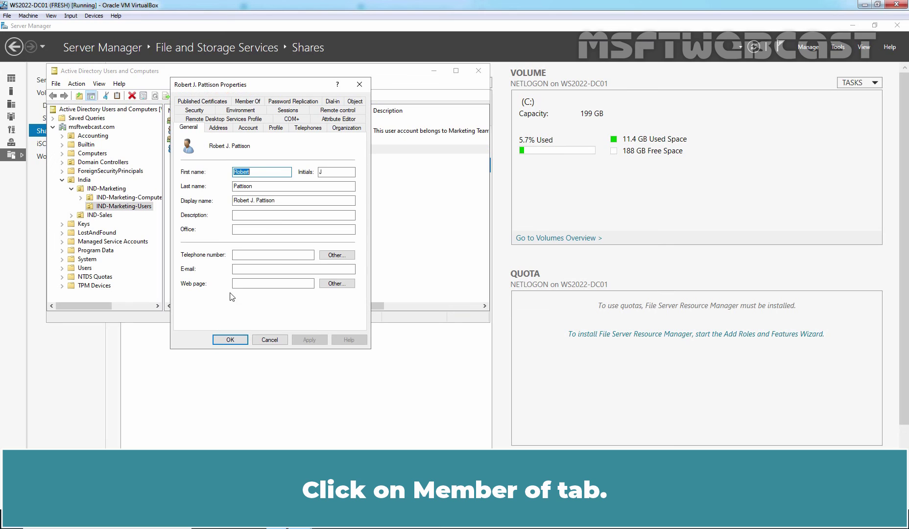
pyautogui.click(254, 101)
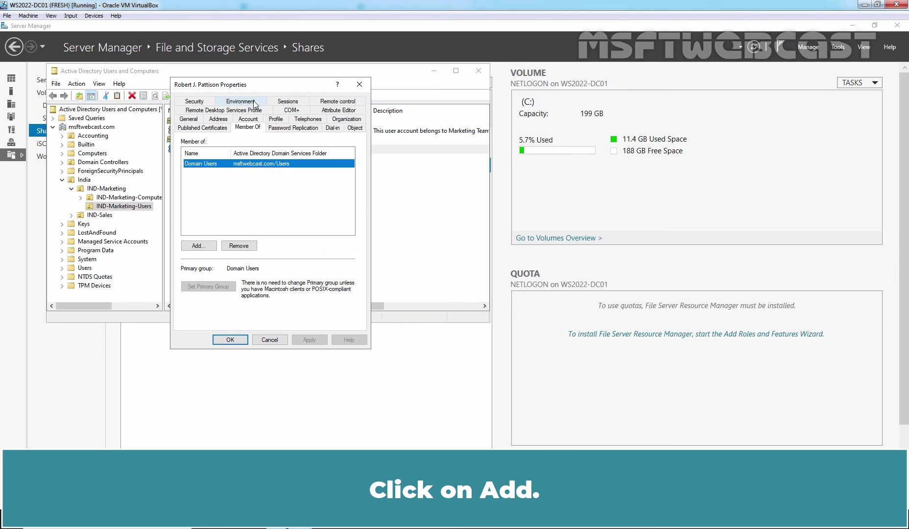
pyautogui.click(199, 246)
pyautogui.write('IN_')
pyautogui.click(369, 174)
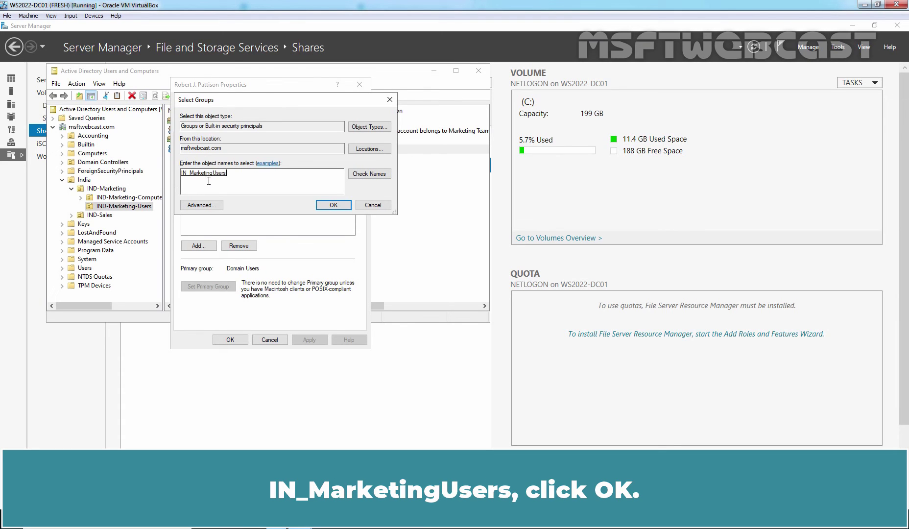
pyautogui.click(332, 205)
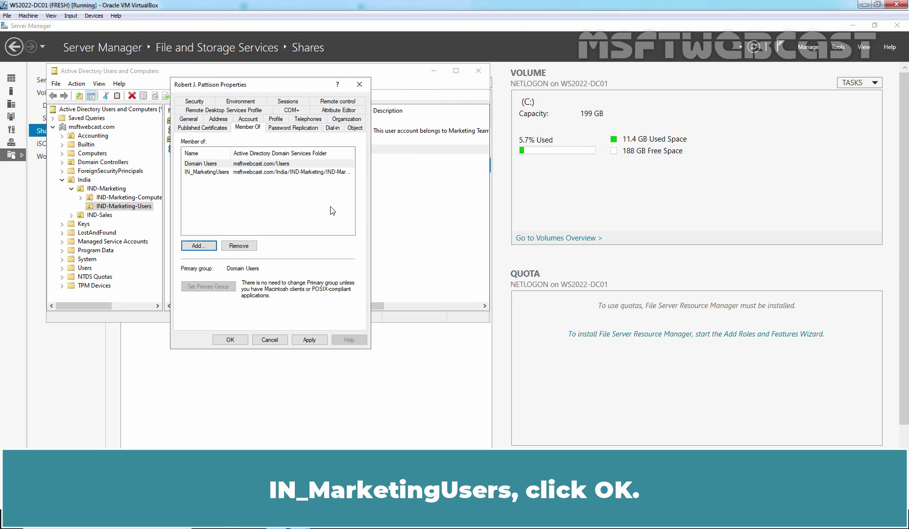
pyautogui.click(309, 340)
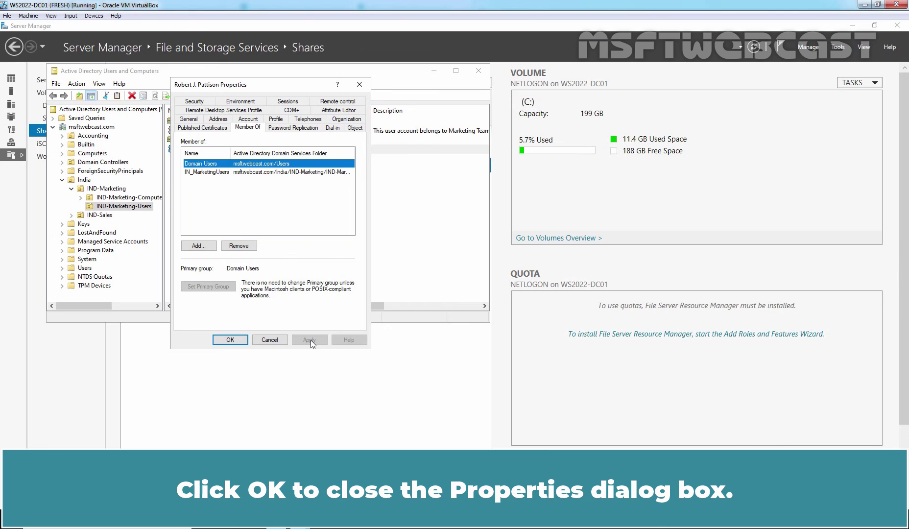
pyautogui.click(230, 339)
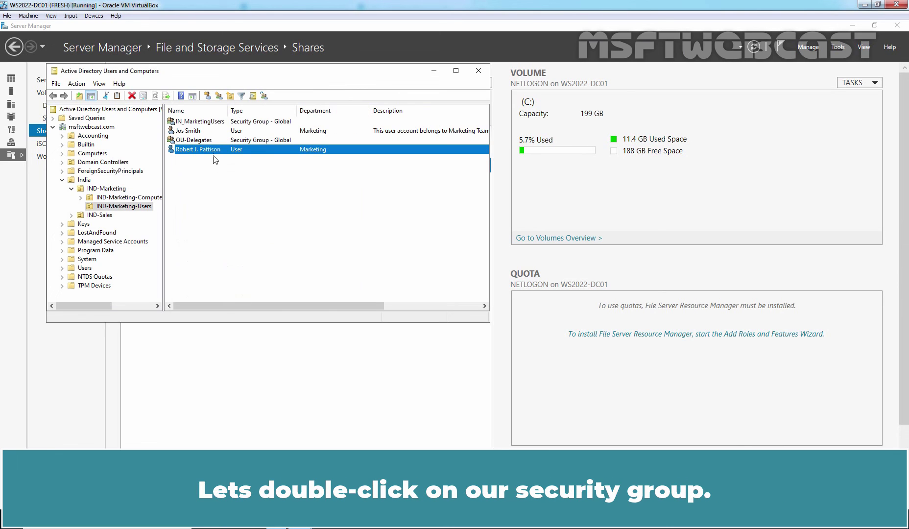
pyautogui.doubleClick(198, 122)
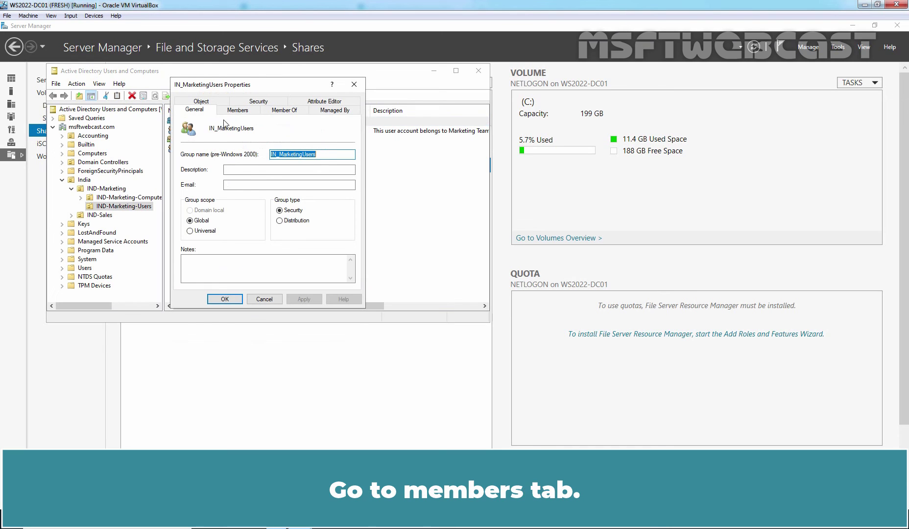
pyautogui.click(236, 112)
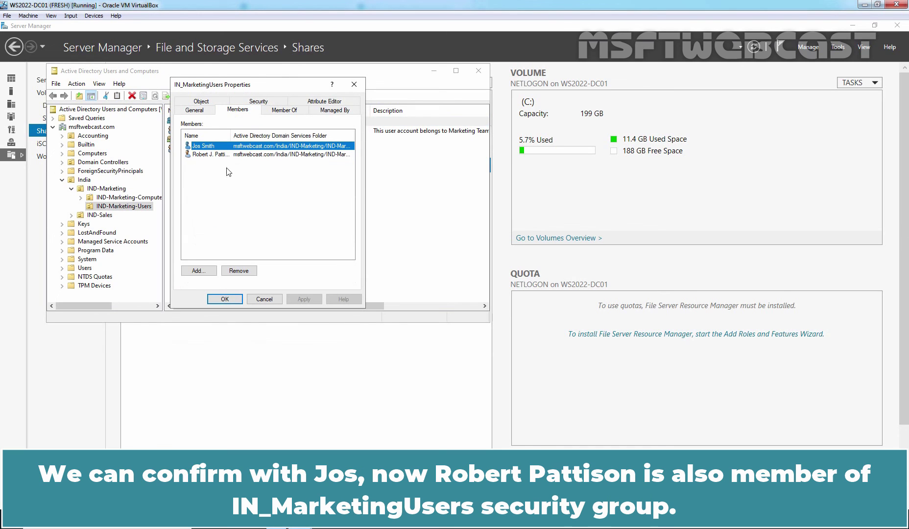
pyautogui.doubleClick(230, 134)
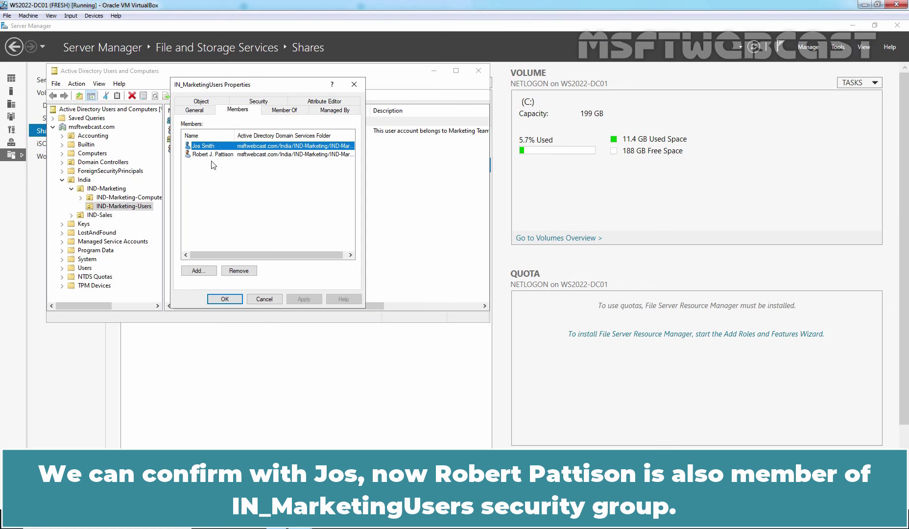
pyautogui.click(221, 298)
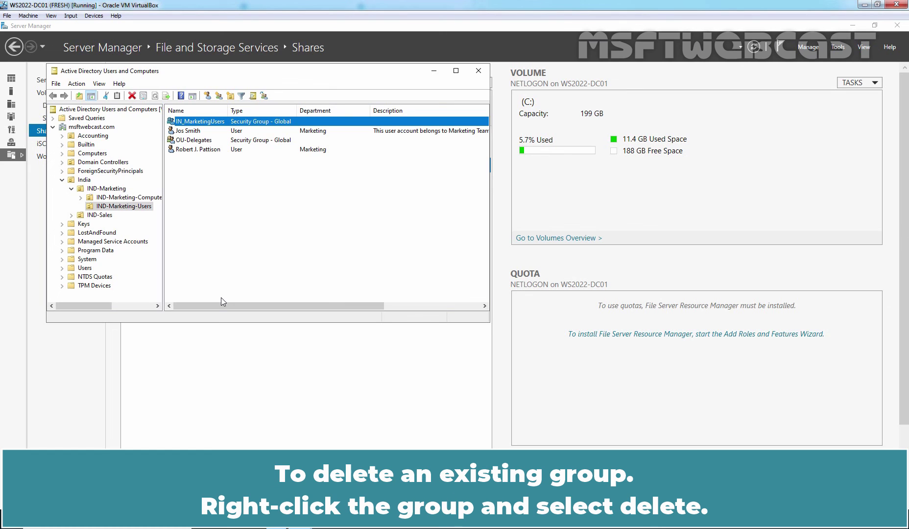
pyautogui.rightClick(199, 121)
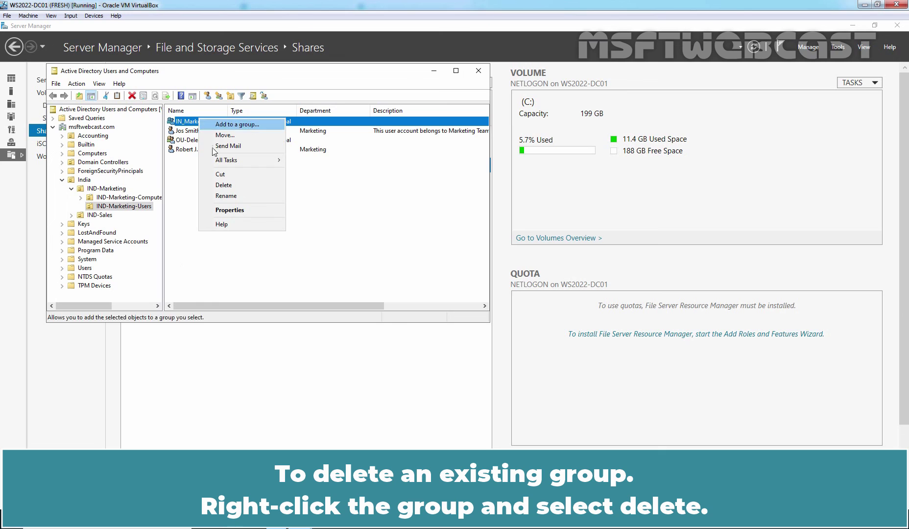
pyautogui.click(229, 187)
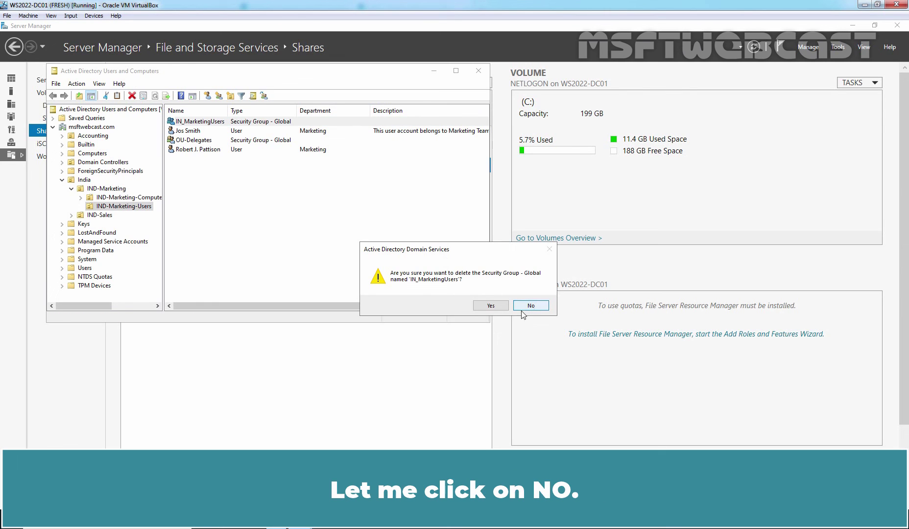
pyautogui.click(534, 308)
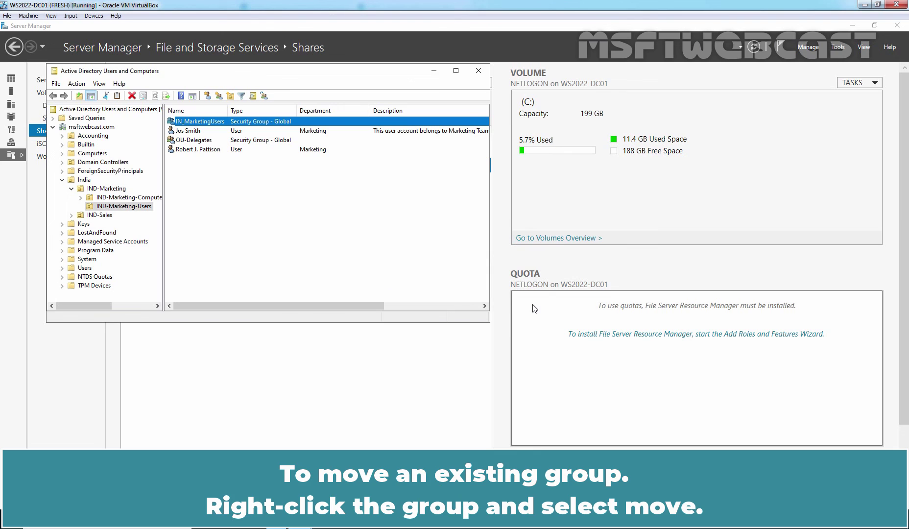
# Step: Move the IN_MarketingUsers group into the India OU
pyautogui.rightClick(212, 121)
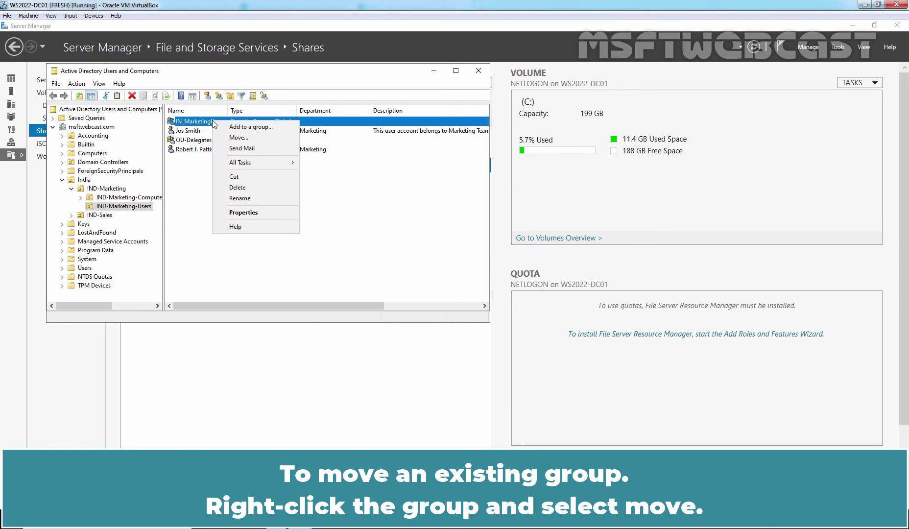
pyautogui.click(239, 138)
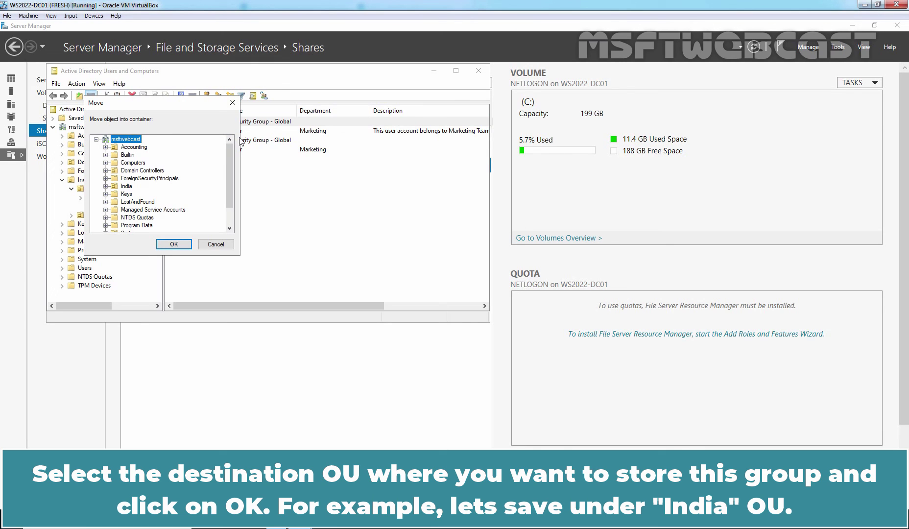
pyautogui.doubleClick(127, 186)
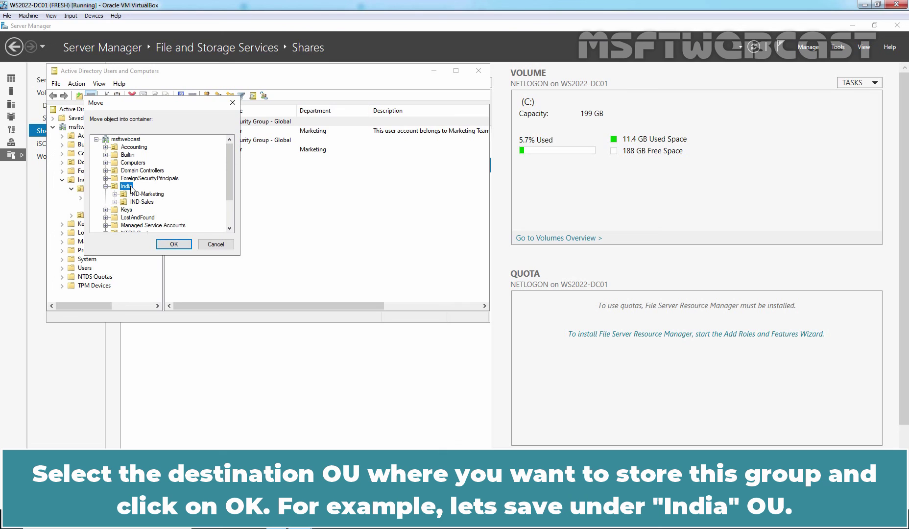
pyautogui.click(173, 244)
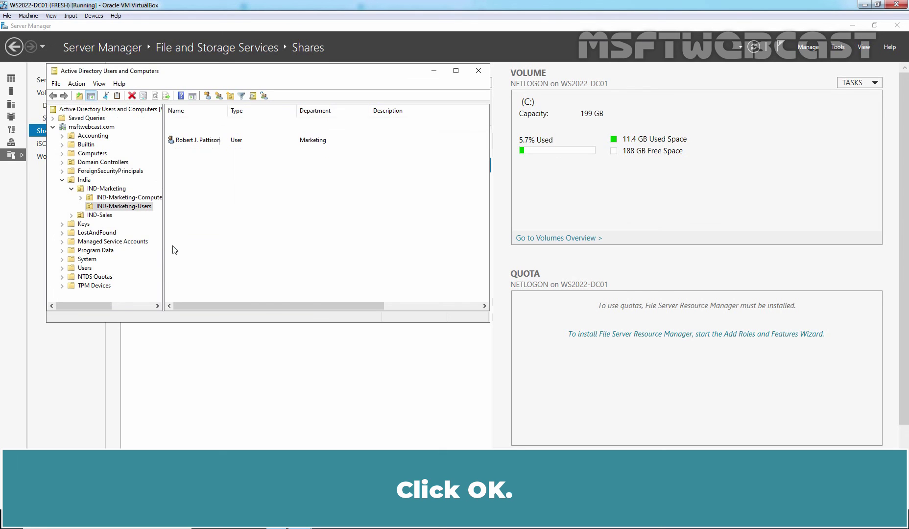
pyautogui.click(82, 180)
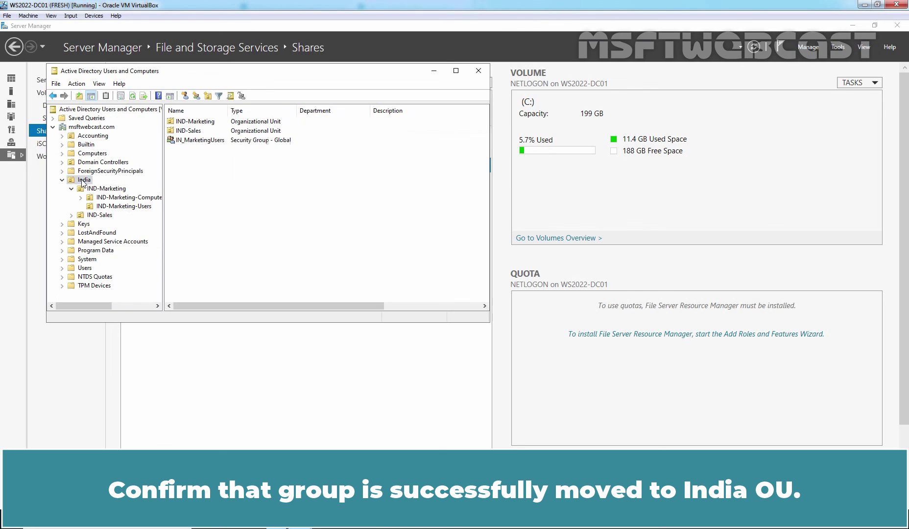
pyautogui.click(196, 140)
# Step: Move IN_MarketingUsers from India back into India > IND-Marketing > IND-Marketing-Users
pyautogui.rightClick(194, 139)
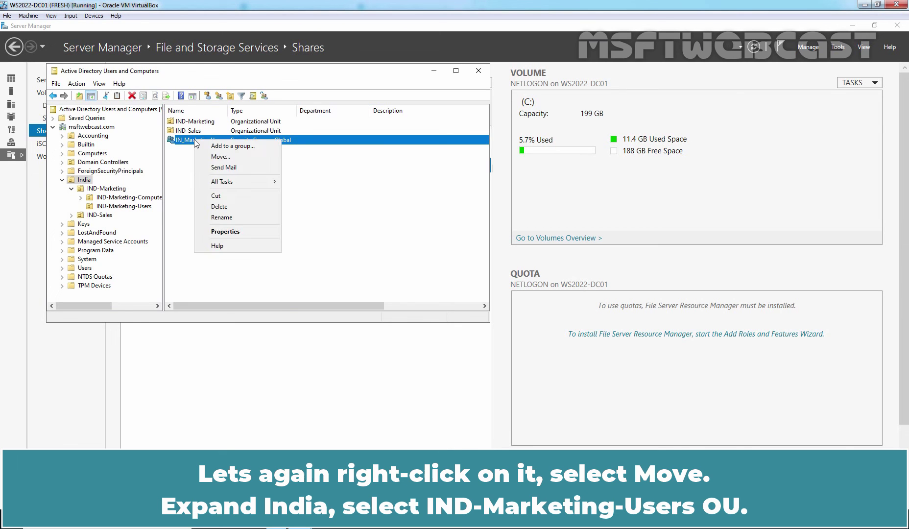
pyautogui.click(219, 156)
pyautogui.doubleClick(127, 186)
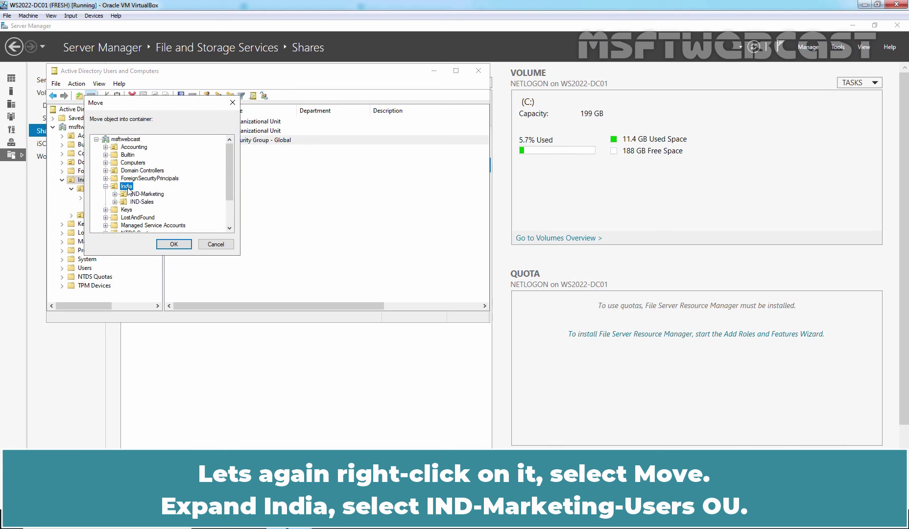
pyautogui.doubleClick(149, 194)
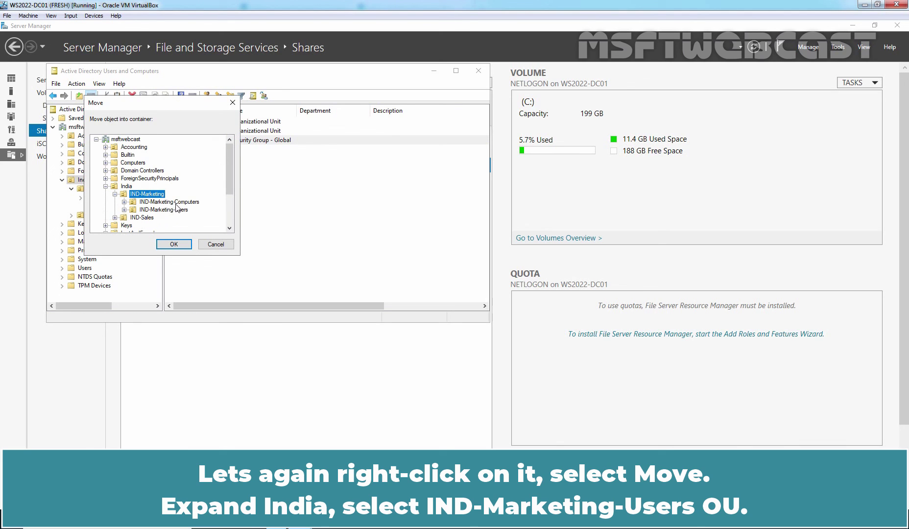
pyautogui.click(167, 211)
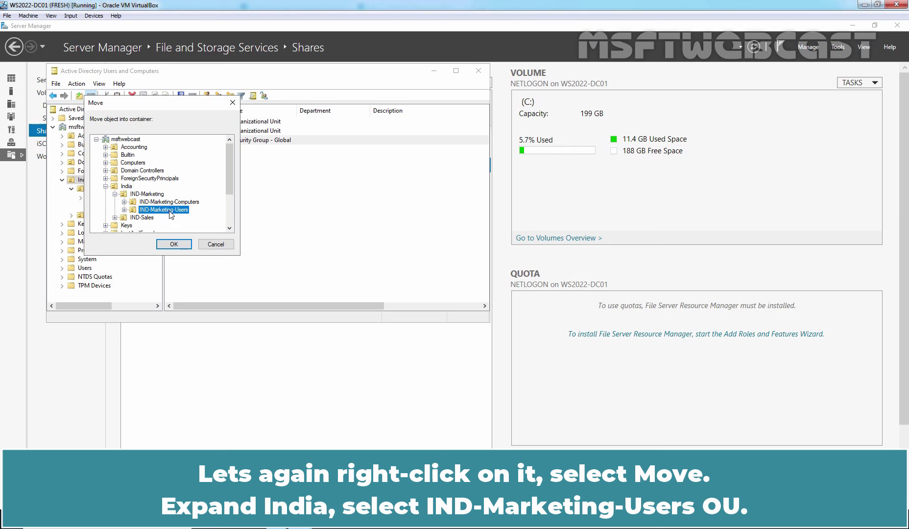
pyautogui.click(173, 244)
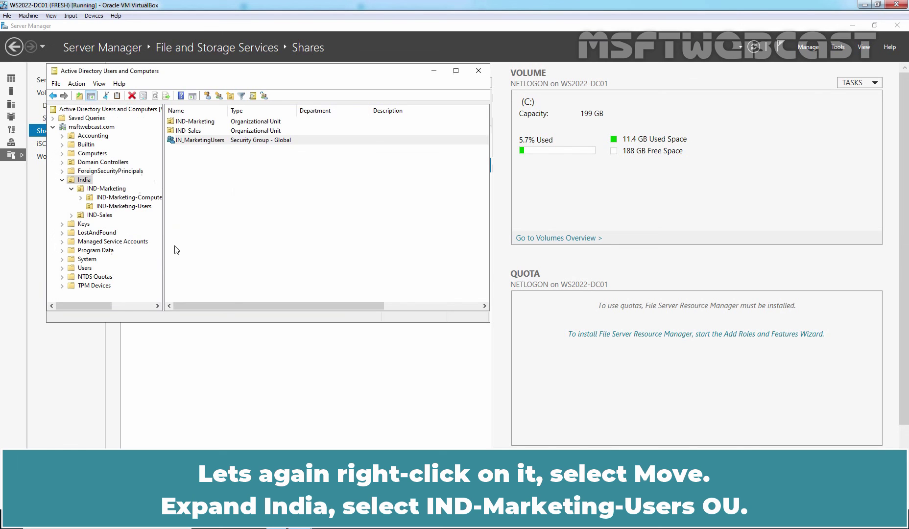
pyautogui.click(127, 206)
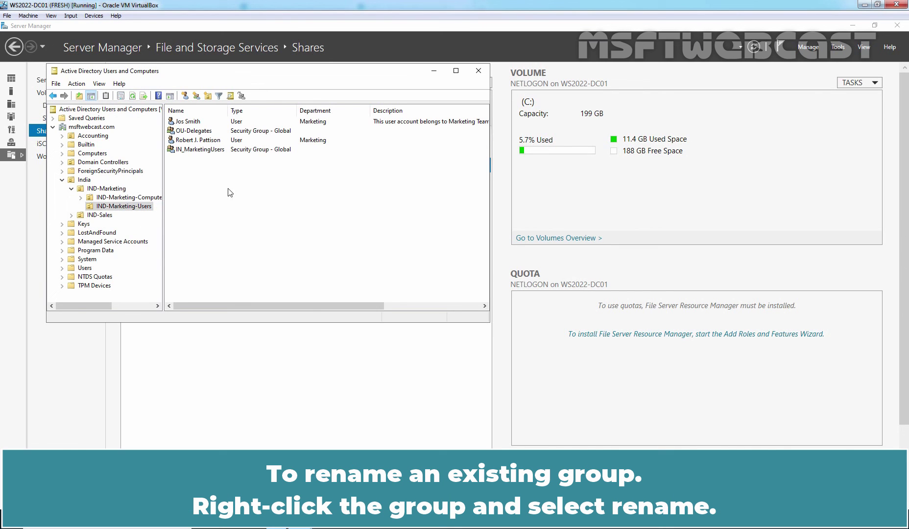
# Step: Rename IN_MarketingUsers to IN-MarketingUsers, including its pre-Windows 2000 name
pyautogui.rightClick(189, 150)
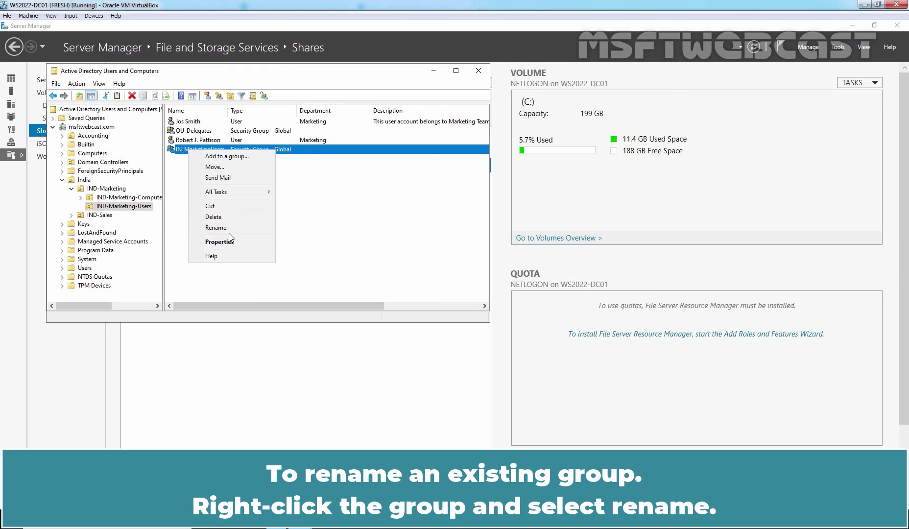
pyautogui.click(228, 227)
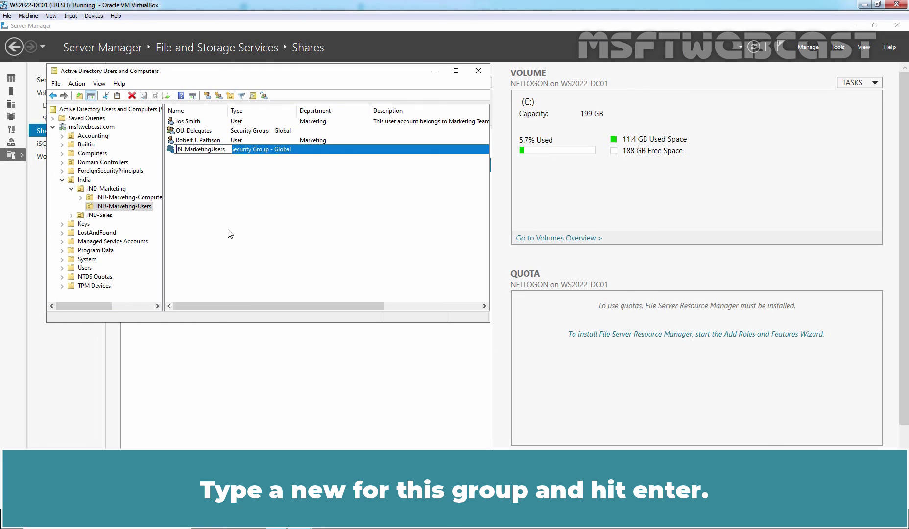
pyautogui.write('-')
pyautogui.press('Return')
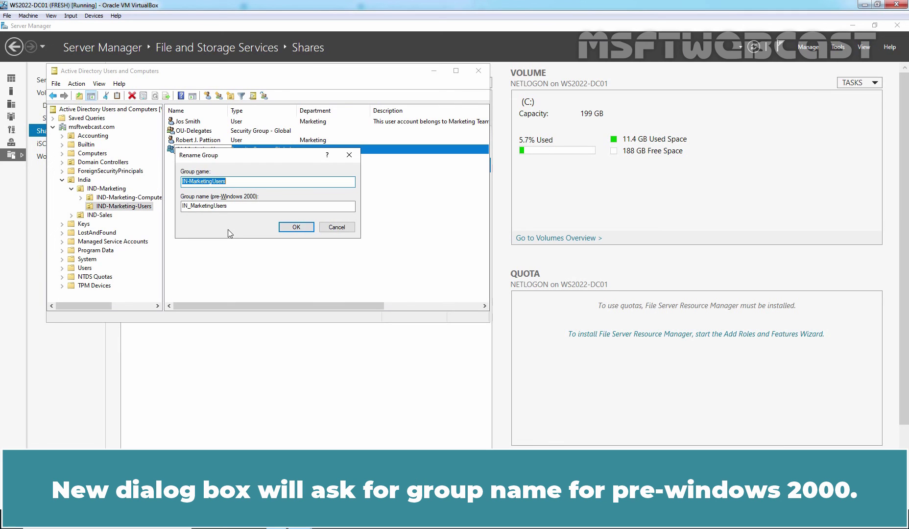
pyautogui.press('Tab')
pyautogui.press('Home')
pyautogui.press('Right')
pyautogui.press('Right')
pyautogui.press('Delete')
pyautogui.write('-')
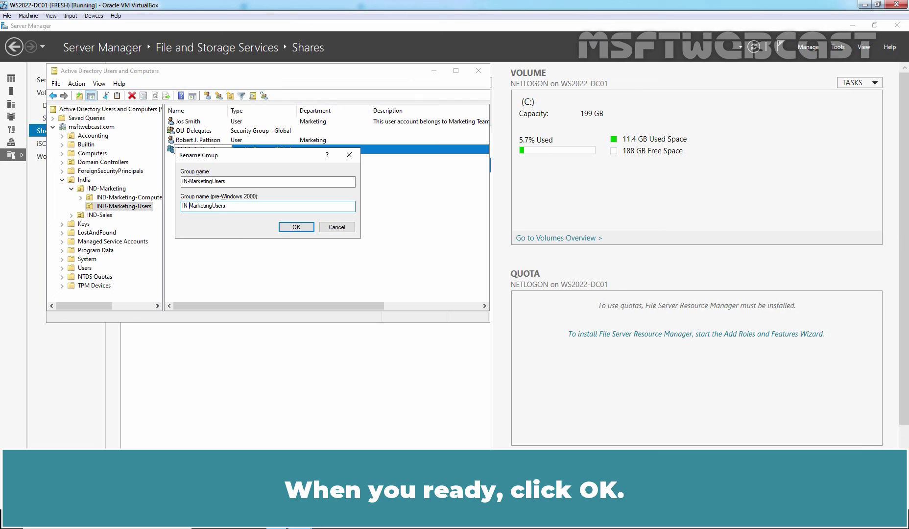
pyautogui.click(295, 227)
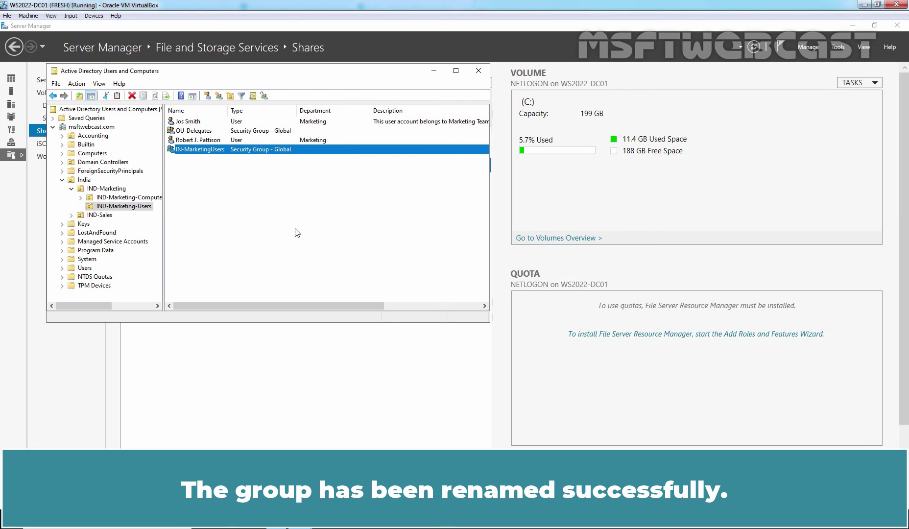